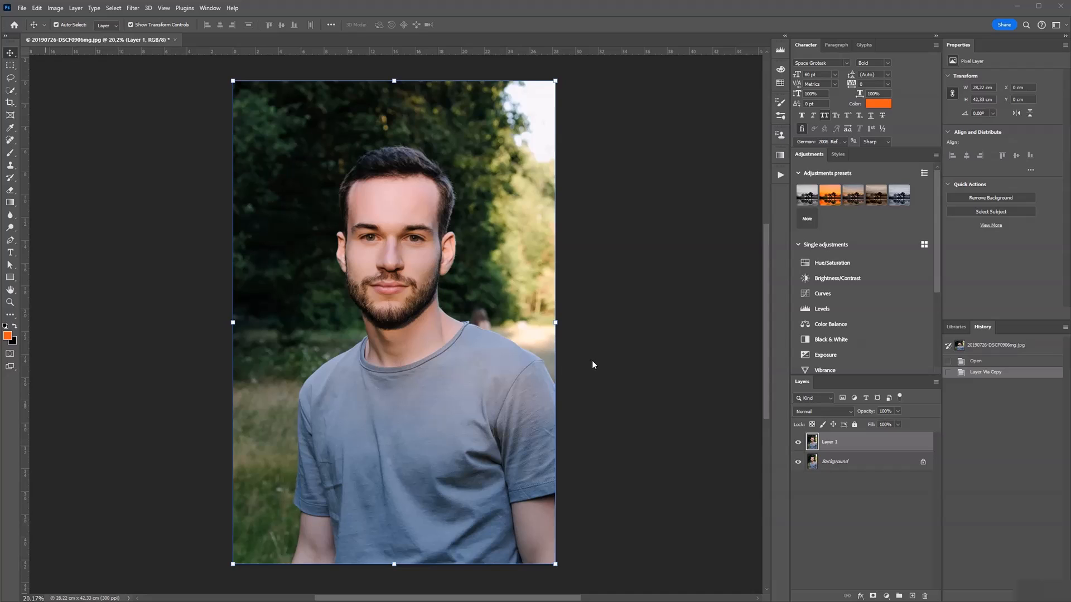
Step: Open the Neural Filters for the copied portrait layer
scroll(591, 360, up, 2)
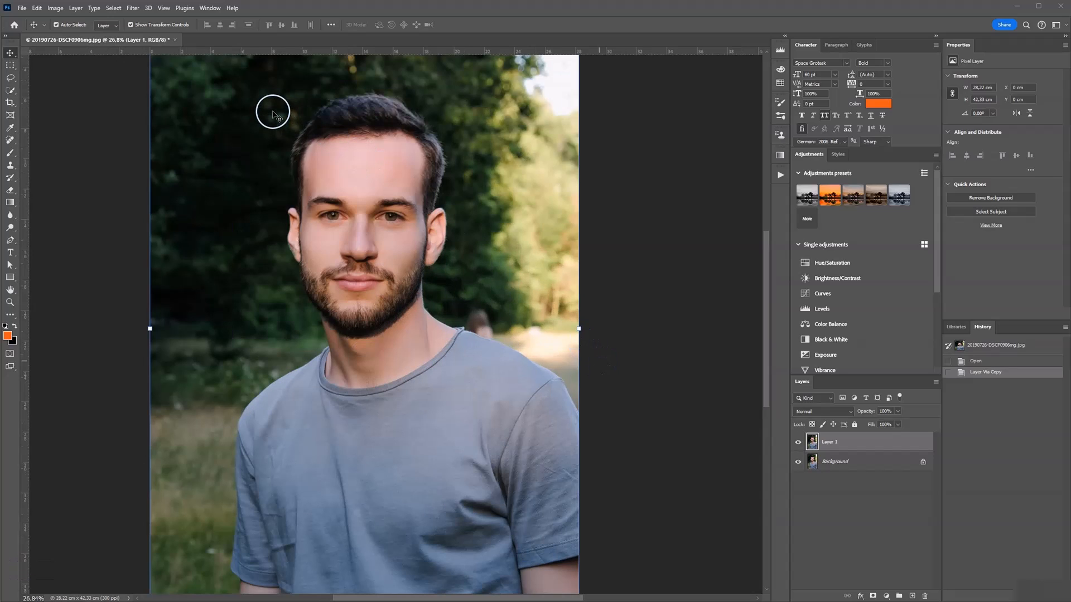
click(133, 8)
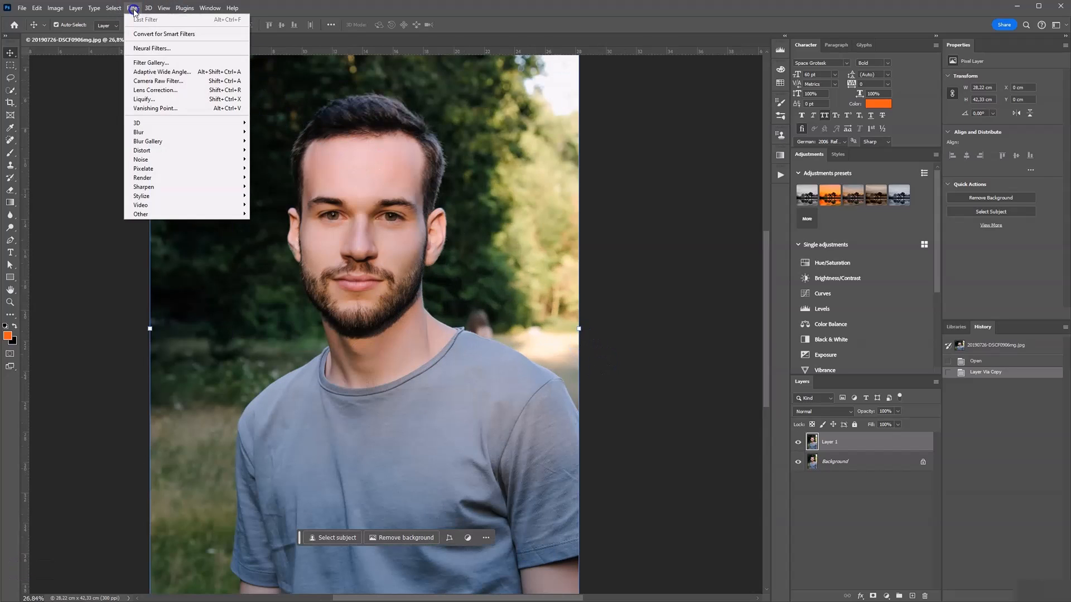
click(163, 50)
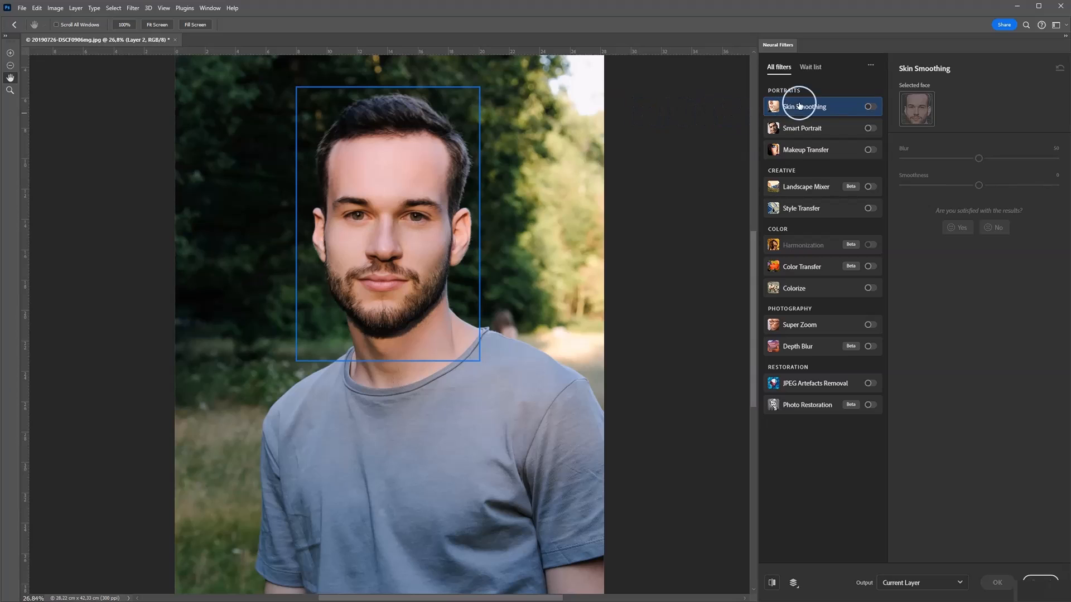
Step: Review the wait-listed filters: Portrait Generator, Water Long Exposure, Shadow Regenerator and Noise Reduction
click(810, 68)
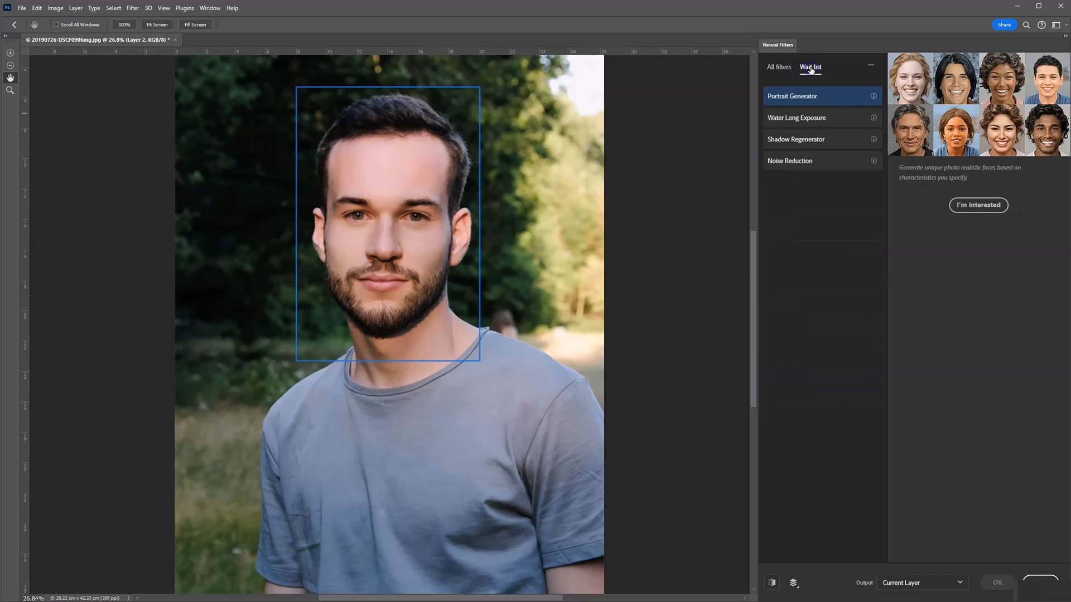
click(815, 118)
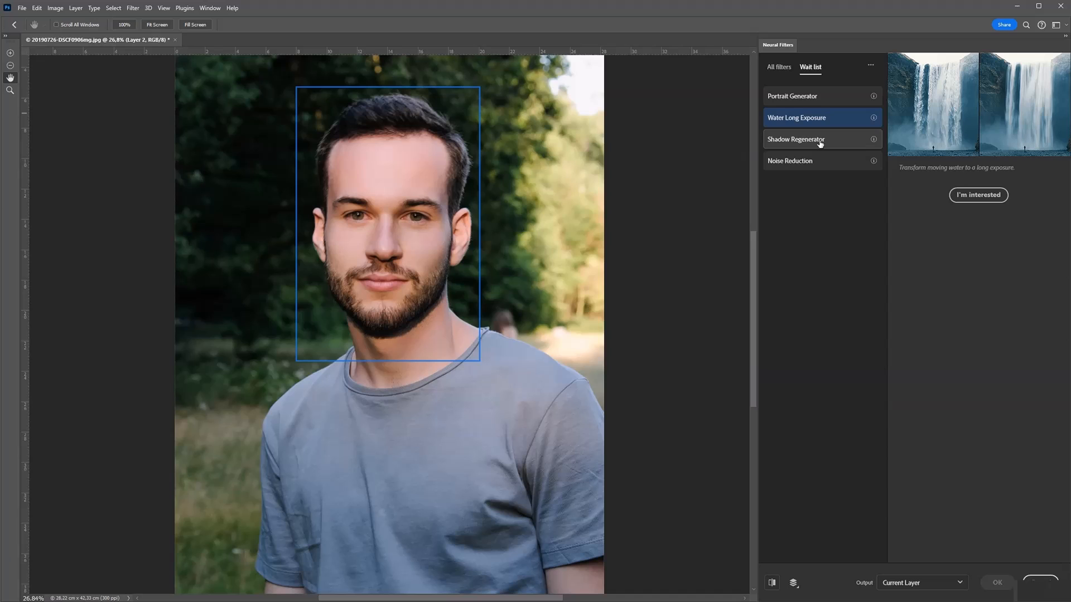
click(820, 143)
click(819, 162)
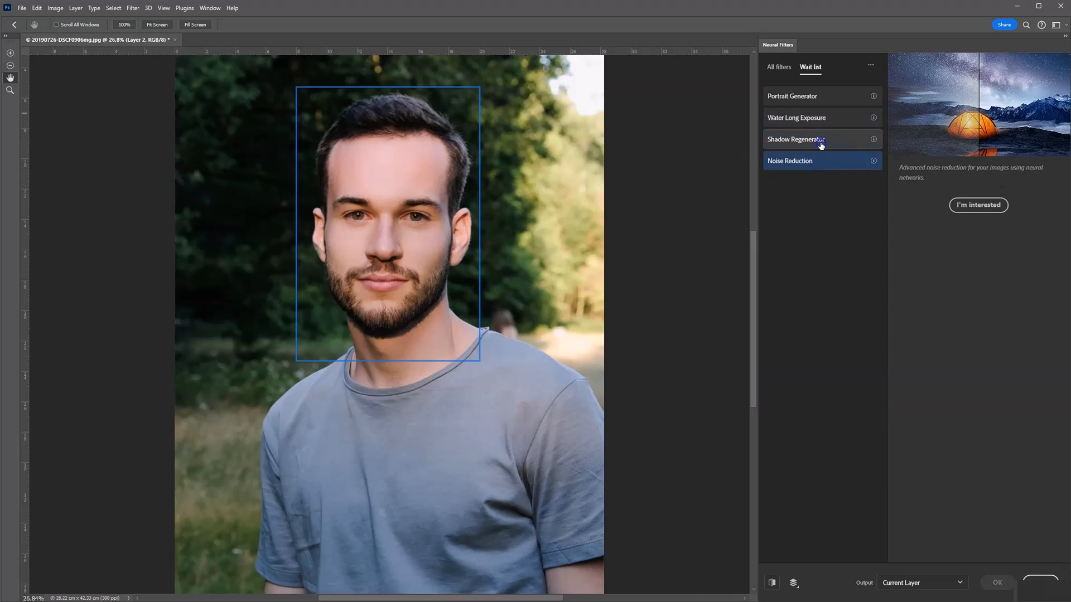
click(822, 139)
click(821, 129)
click(824, 99)
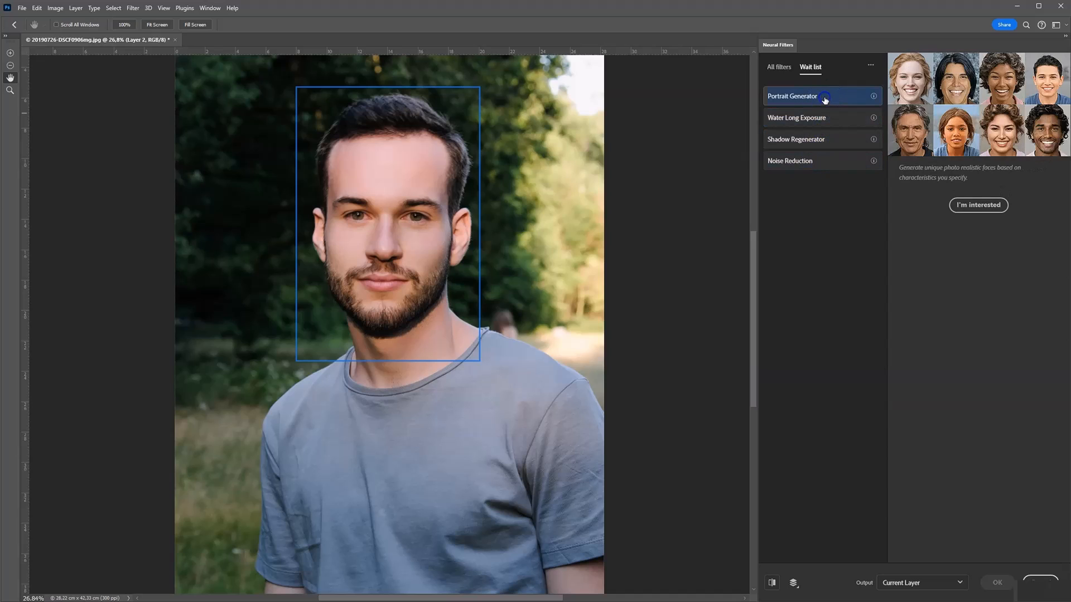
Step: Return to the full filter list and examine the portrait, creative, color, photography and restoration filters
click(781, 68)
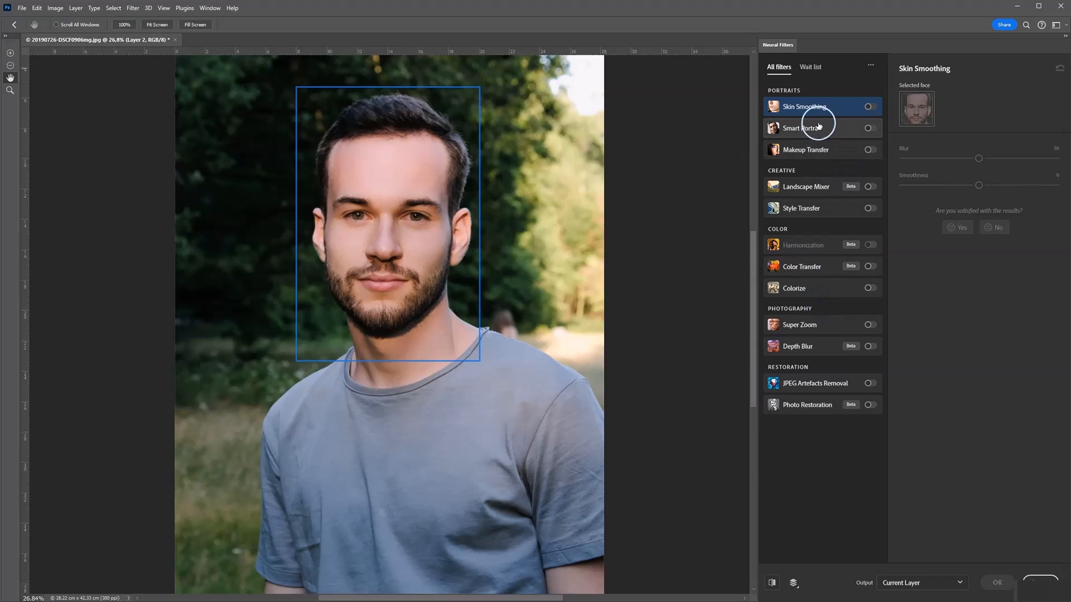
mouse_move(826, 132)
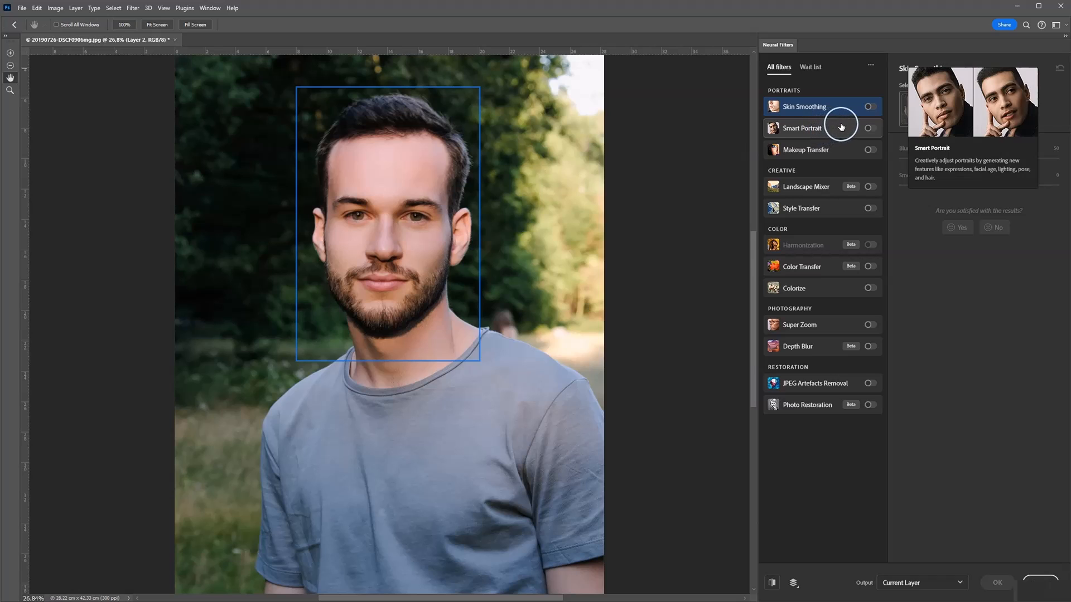
mouse_move(855, 110)
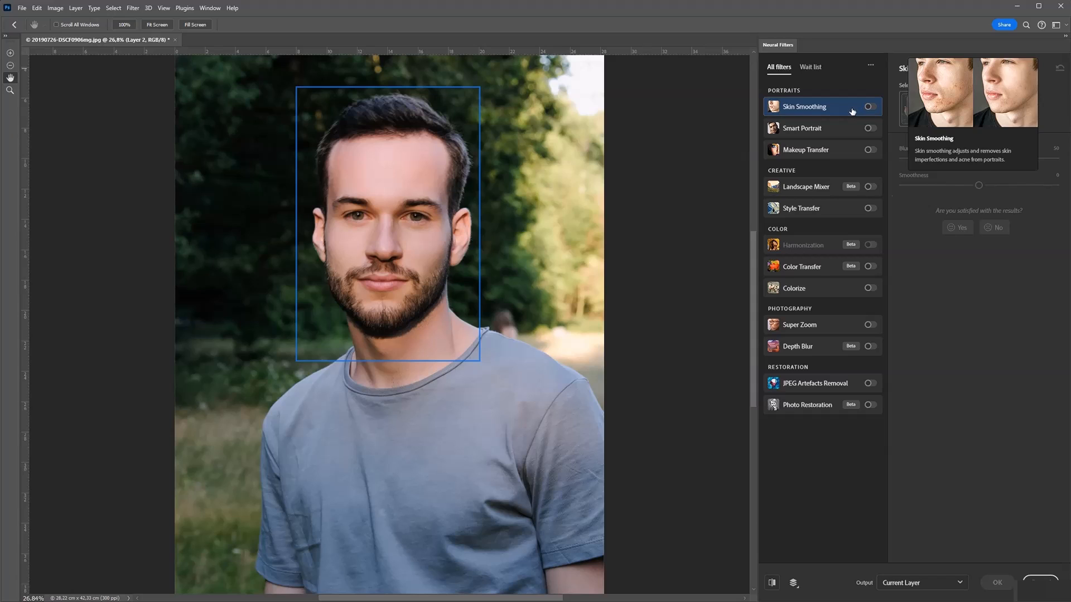
click(904, 211)
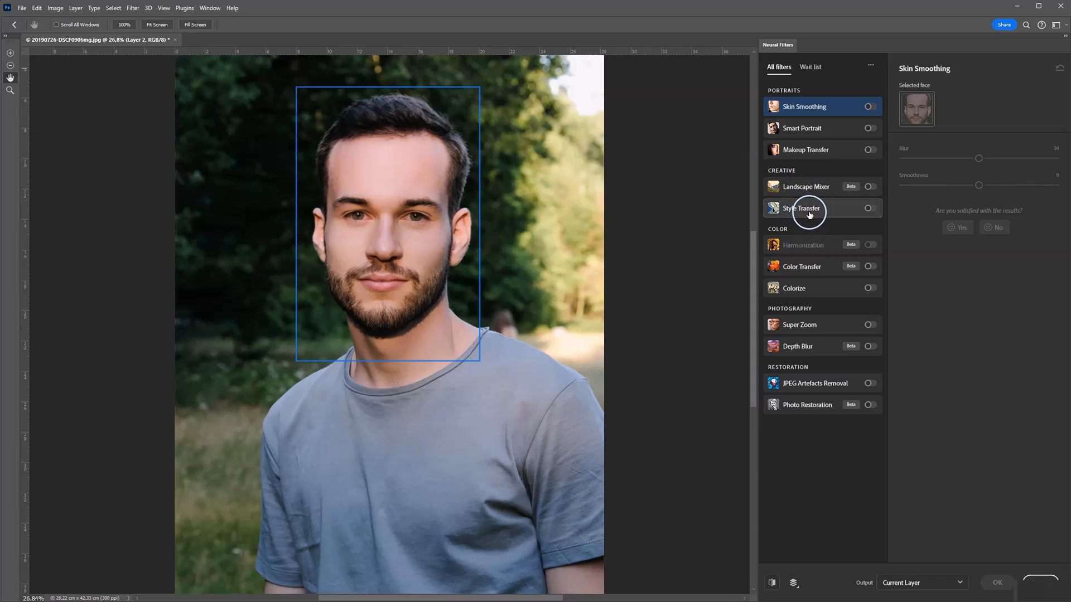
mouse_move(809, 216)
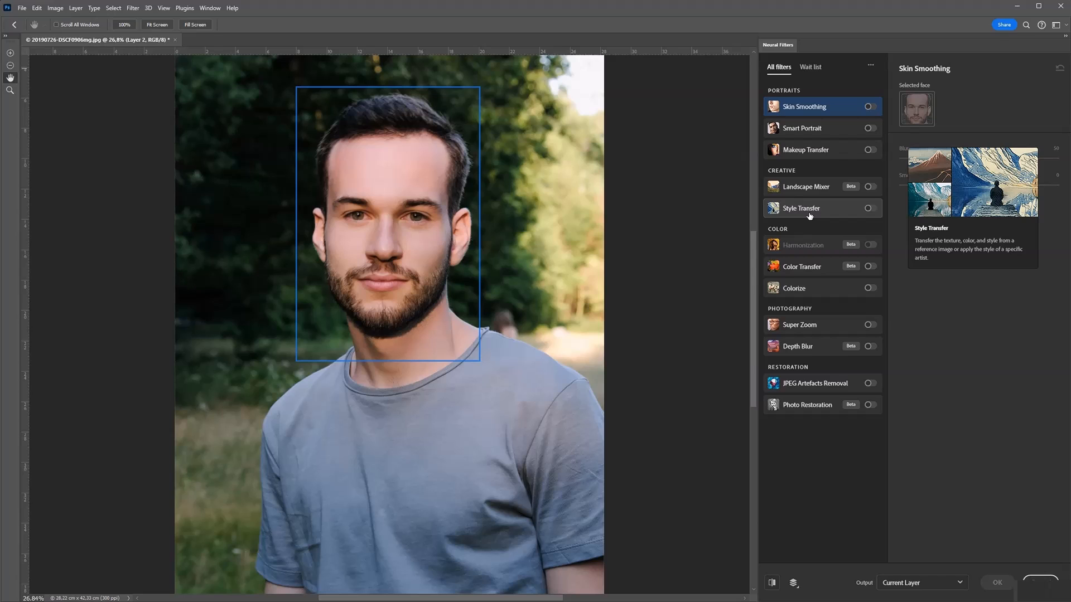
click(784, 236)
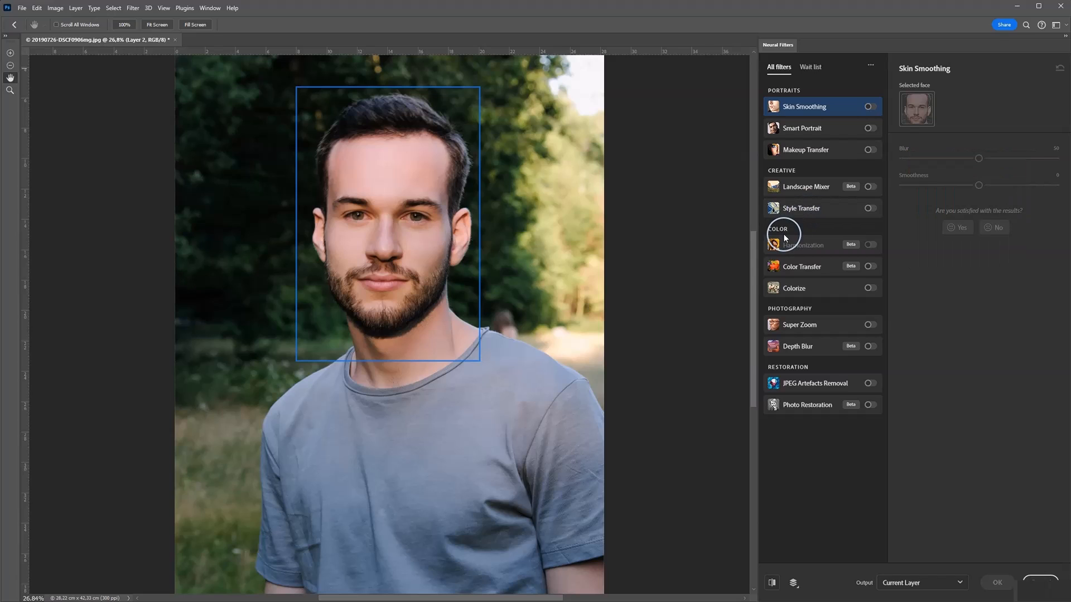
click(797, 265)
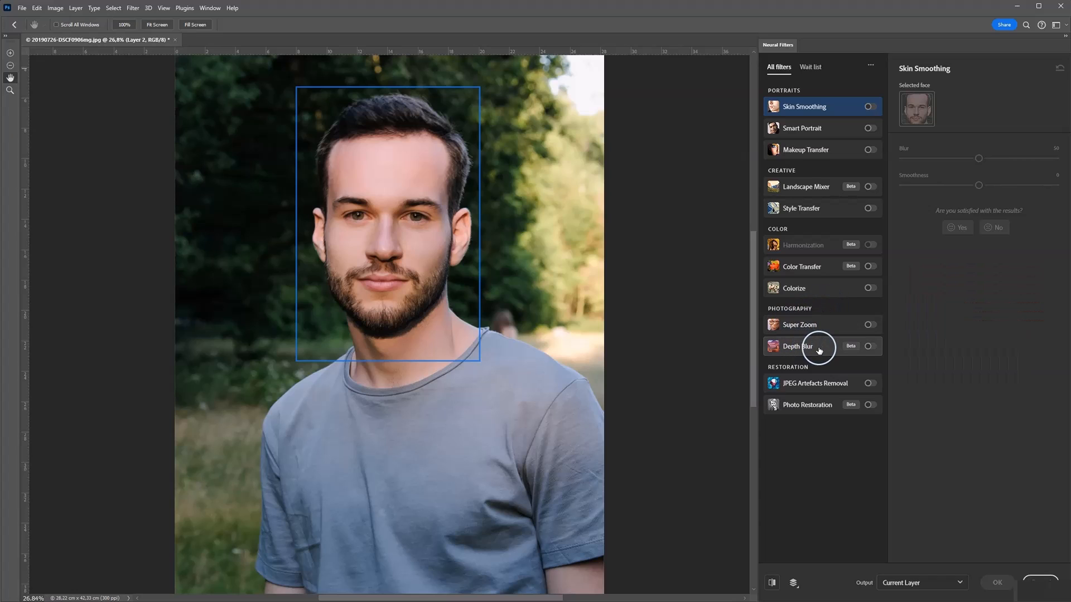
mouse_move(819, 348)
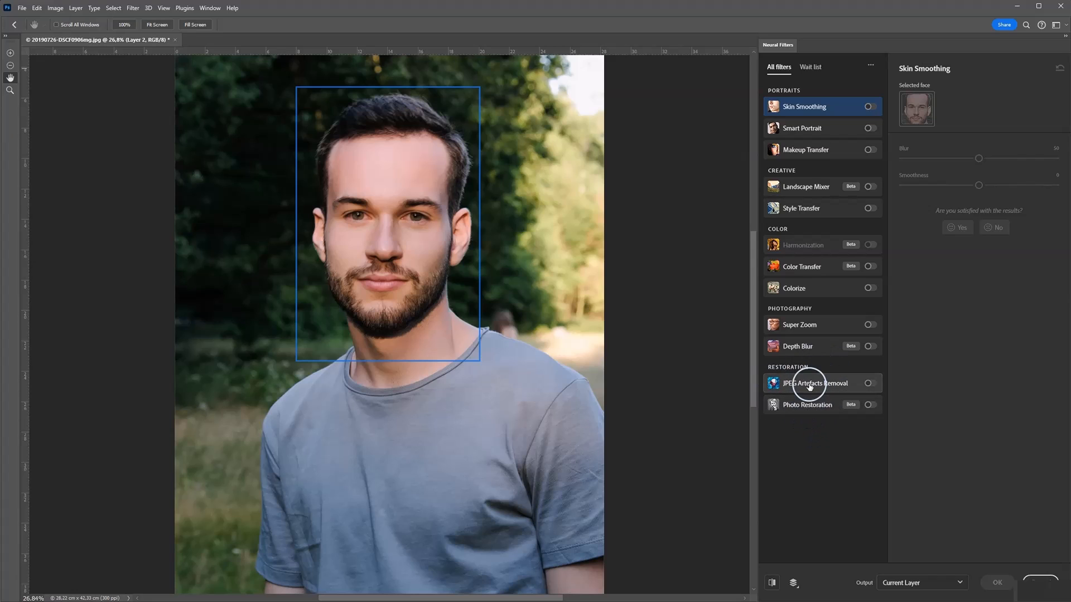
mouse_move(809, 389)
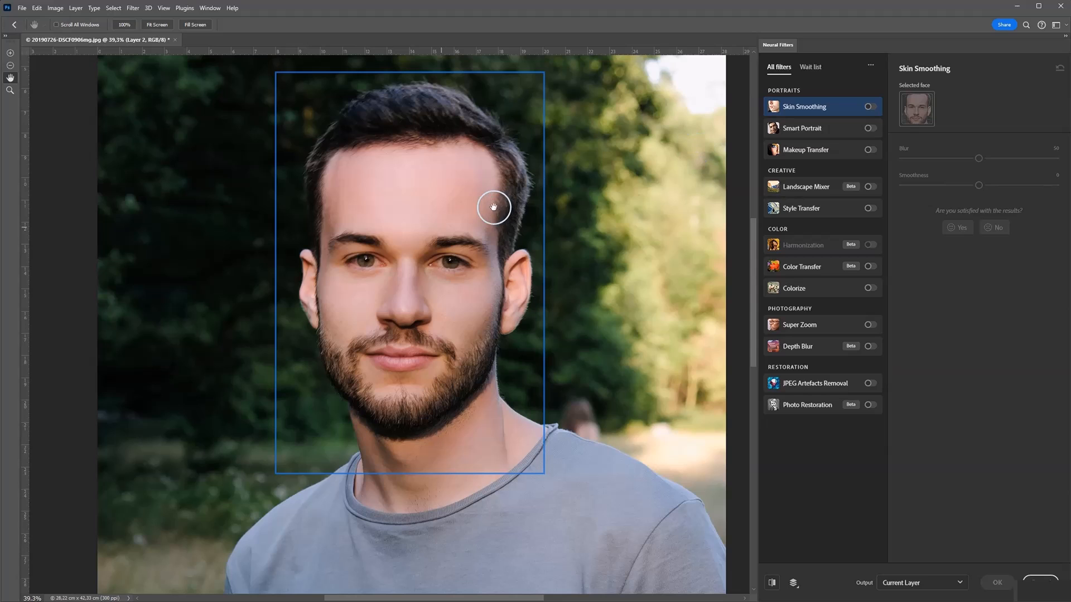
Step: Turn on Skin Smoothing for the face and set Blur to 32 and Smoothness to +9
scroll(428, 226, up, 2)
click(870, 107)
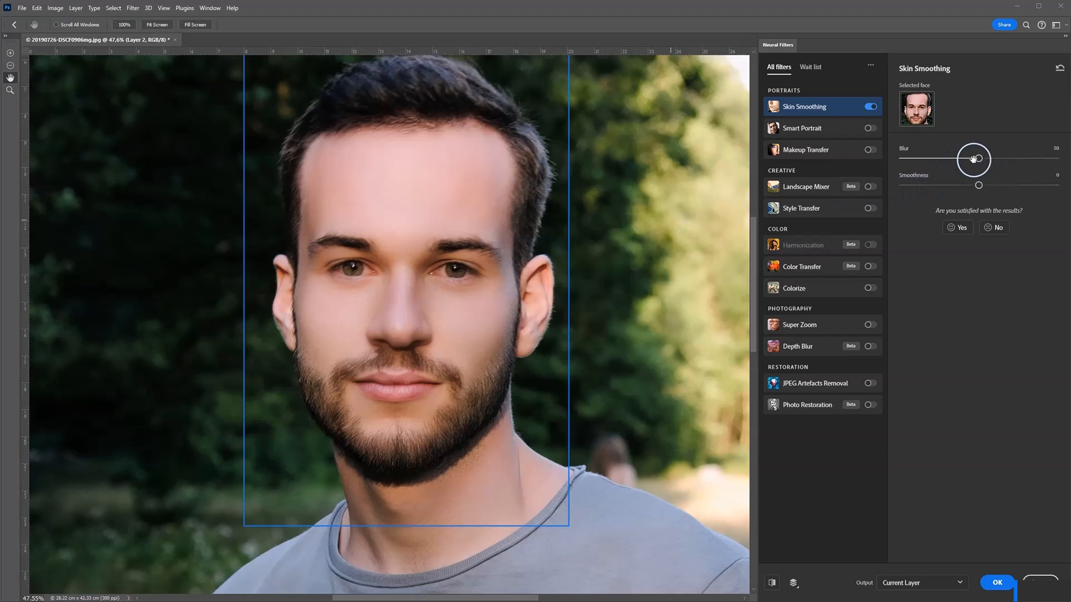
drag(981, 158, 952, 159)
click(977, 185)
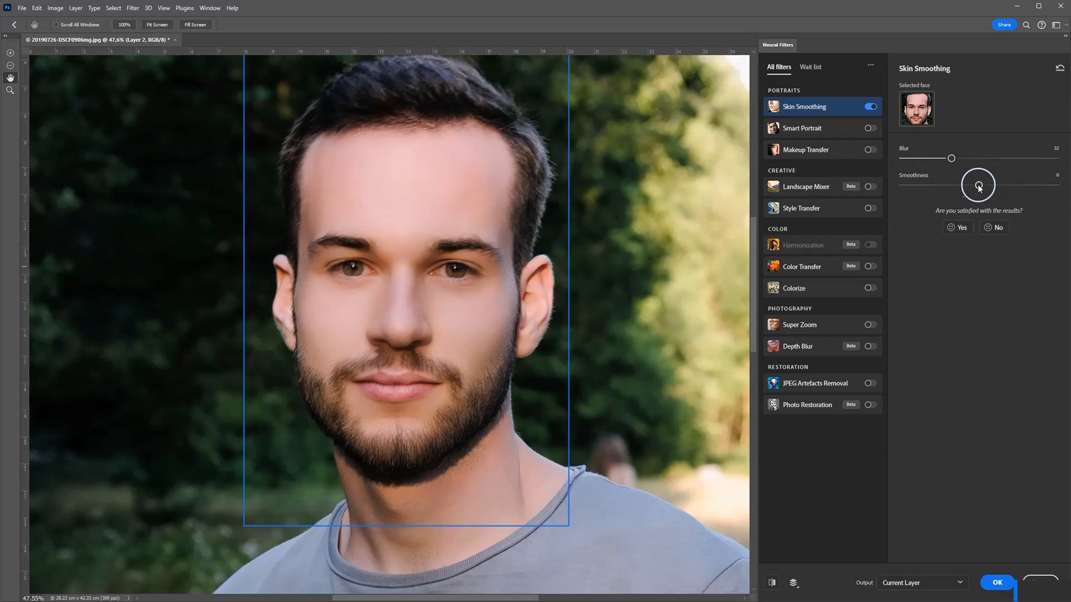
drag(978, 187, 959, 188)
drag(972, 189, 996, 187)
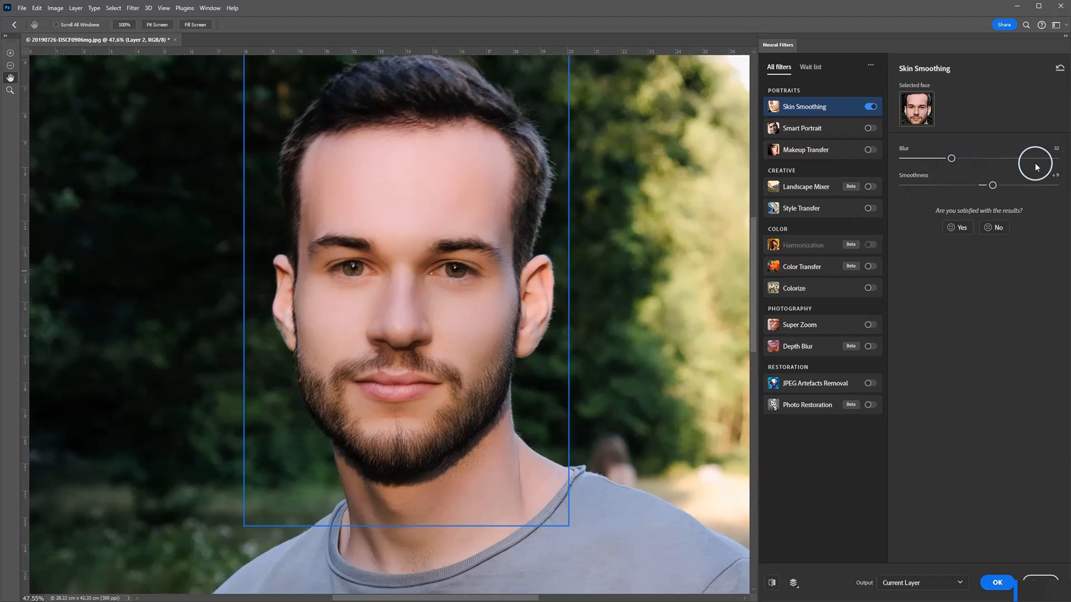
Step: Compare the smoothed face with the original and turn Skin Smoothing off
click(772, 584)
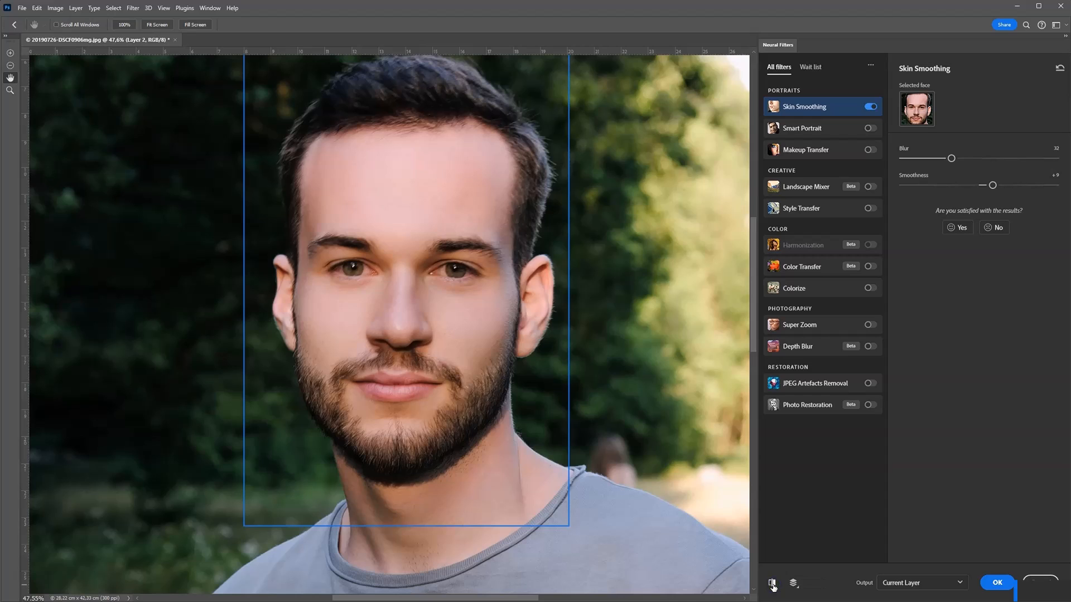
click(772, 583)
click(869, 107)
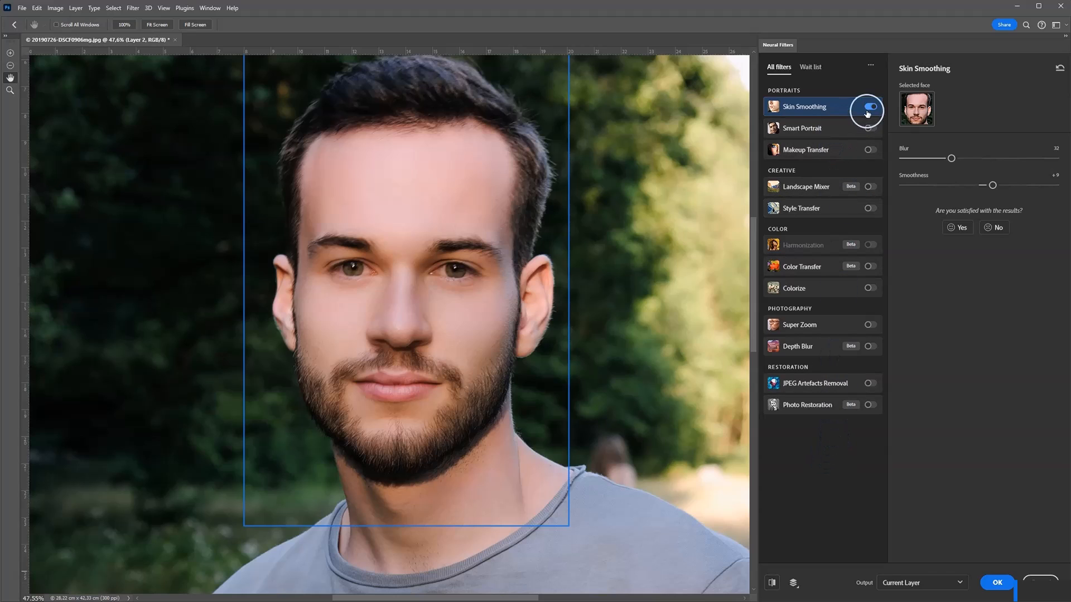
Step: Turn on the Smart Portrait filter and expand its Expressions, Global and Settings groups
click(827, 129)
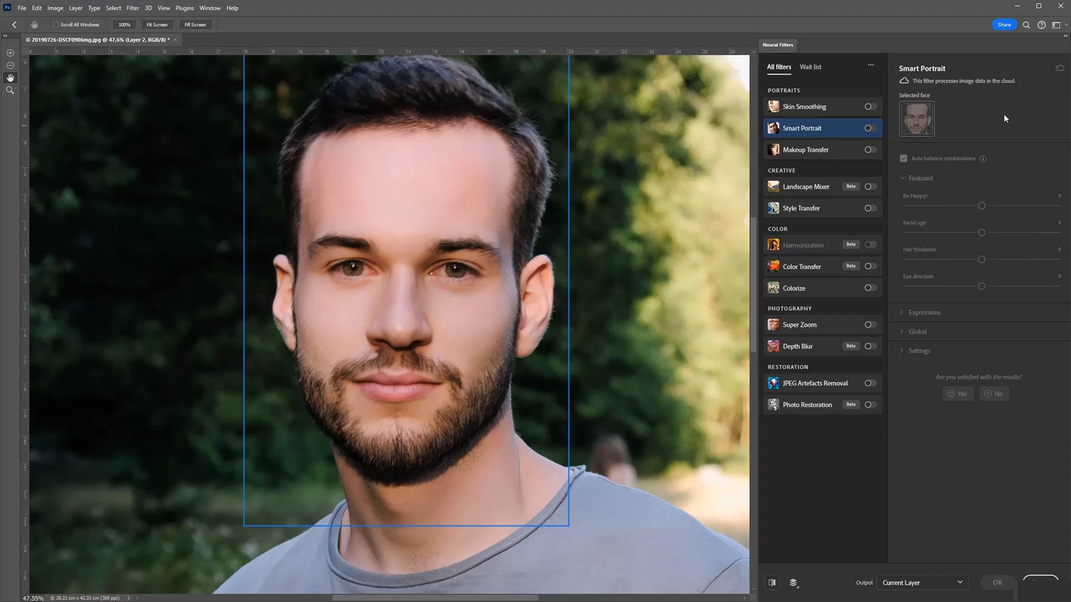
click(843, 127)
click(868, 129)
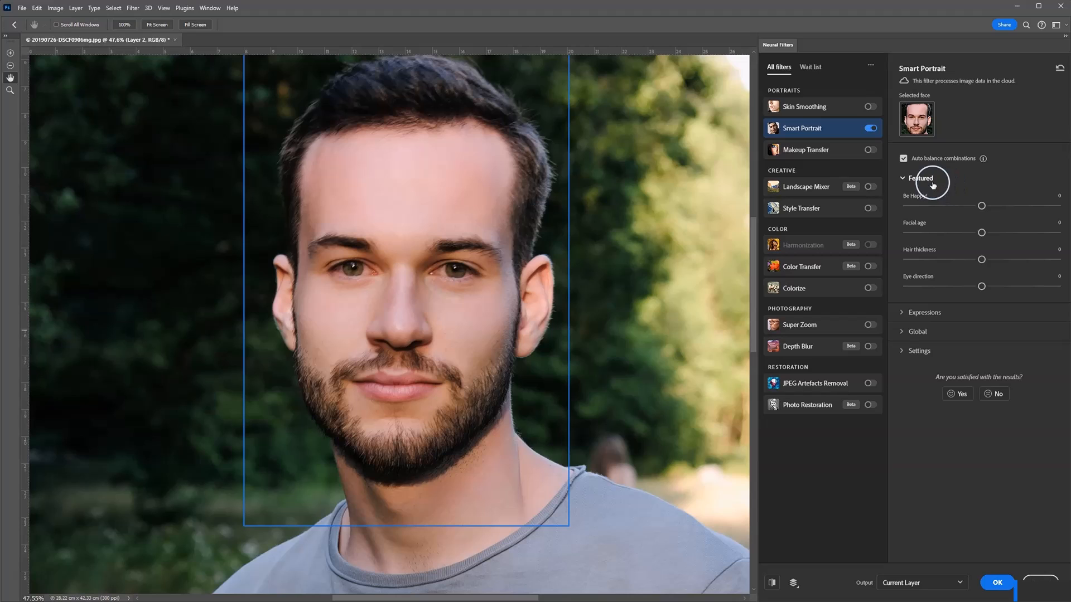
click(903, 312)
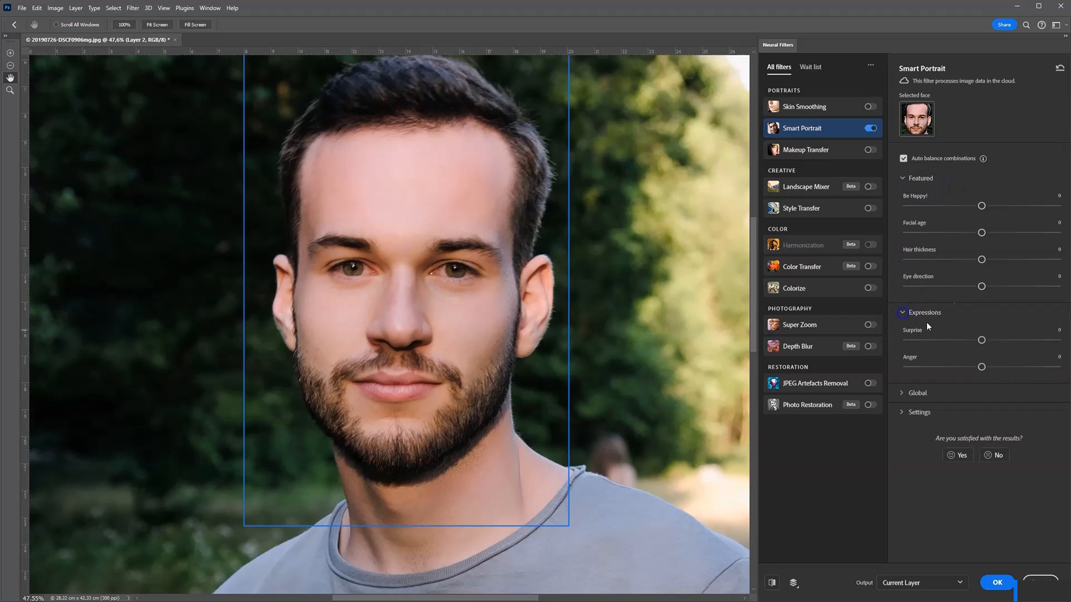
click(904, 394)
click(903, 501)
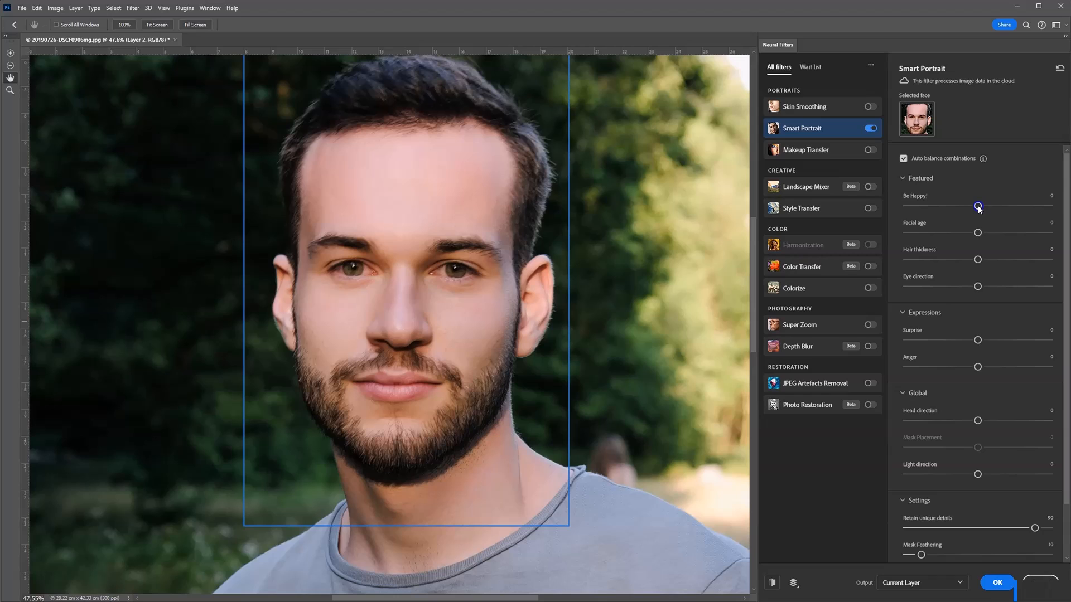
Step: Try the Be Happy! expression at +5 on the face, then reset it to 0
drag(979, 209, 986, 209)
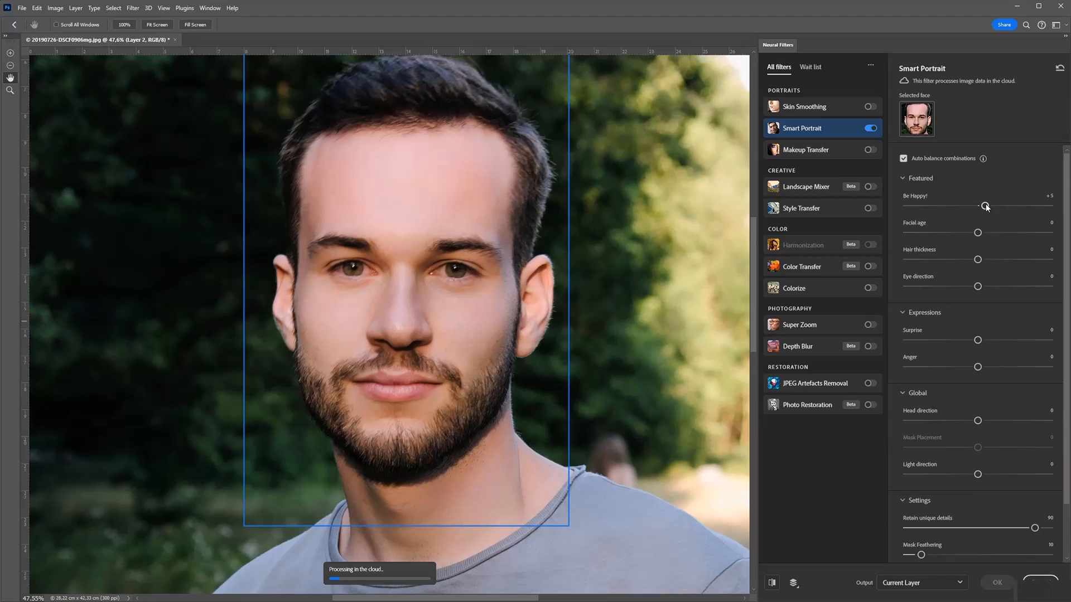
click(1004, 193)
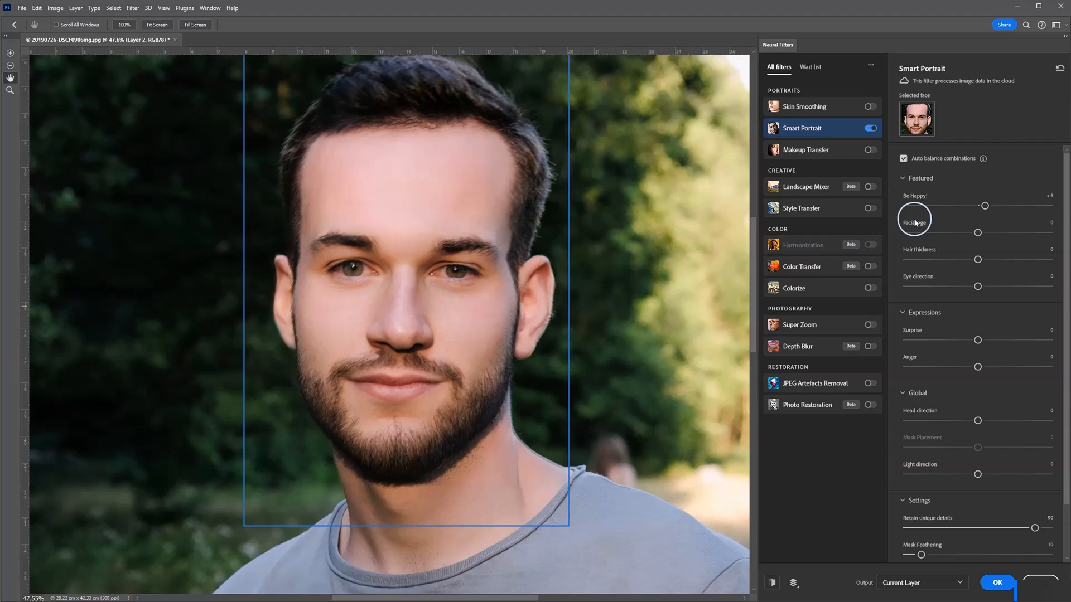
drag(985, 206, 980, 211)
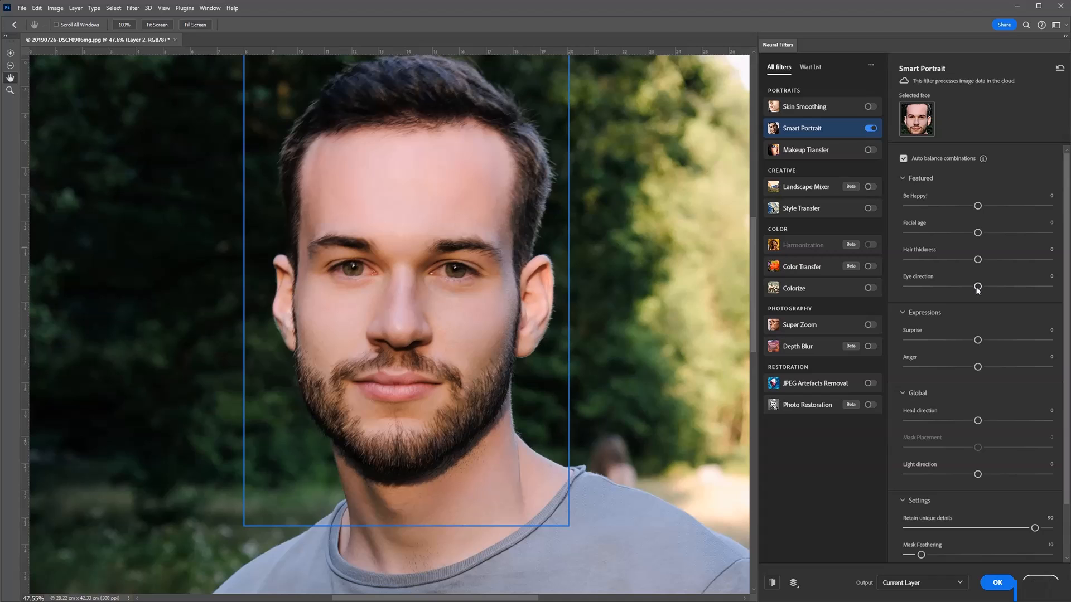
Step: Try Eye direction at +44 and -37, then reset it to 0
drag(977, 288, 1044, 290)
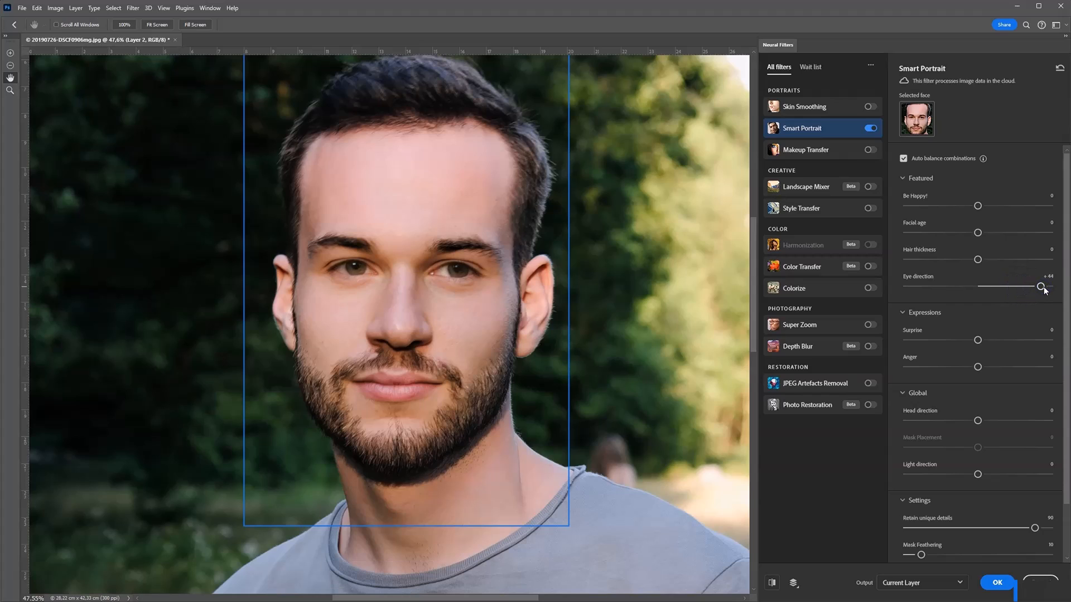
drag(1044, 289, 925, 290)
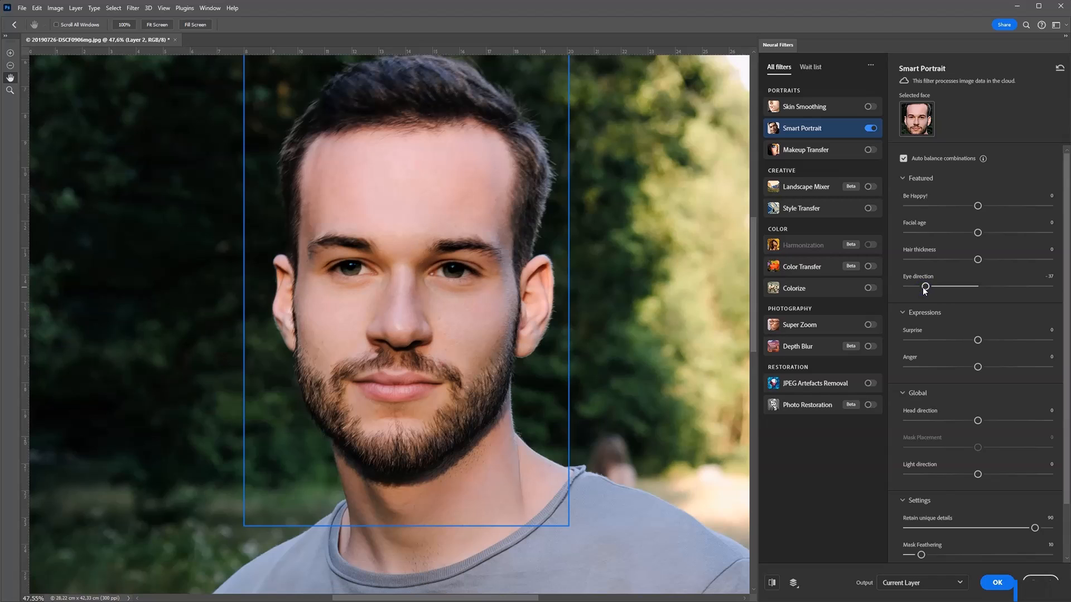
drag(925, 291, 980, 291)
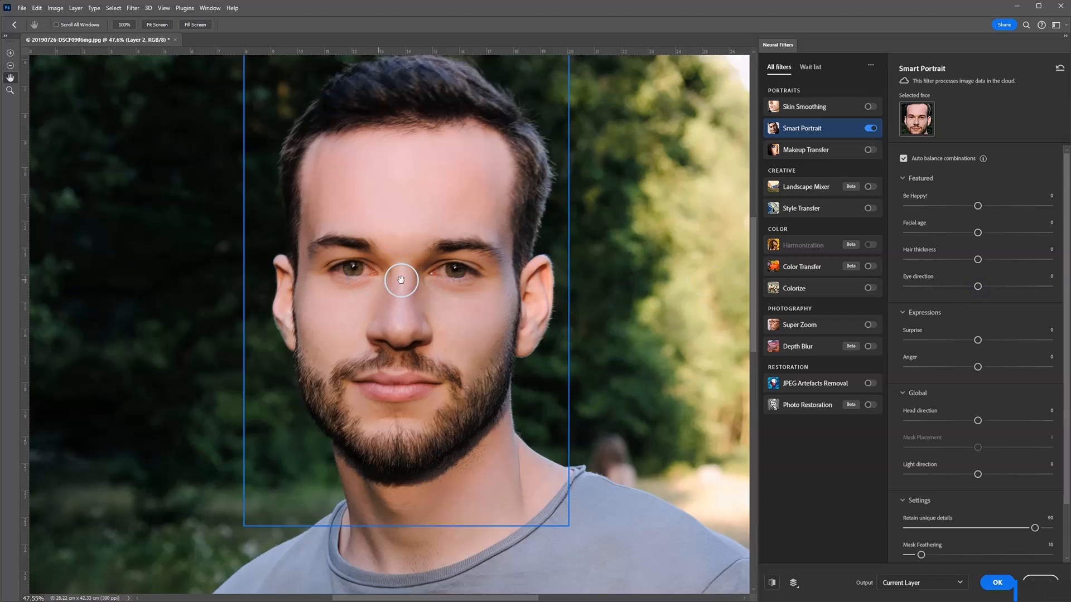
mouse_move(970, 286)
mouse_down()
mouse_move(954, 285)
mouse_move(978, 286)
mouse_up()
Step: Leave the Smart Portrait filter switched off and turn on Makeup Transfer for the face
scroll(951, 350, down, 2)
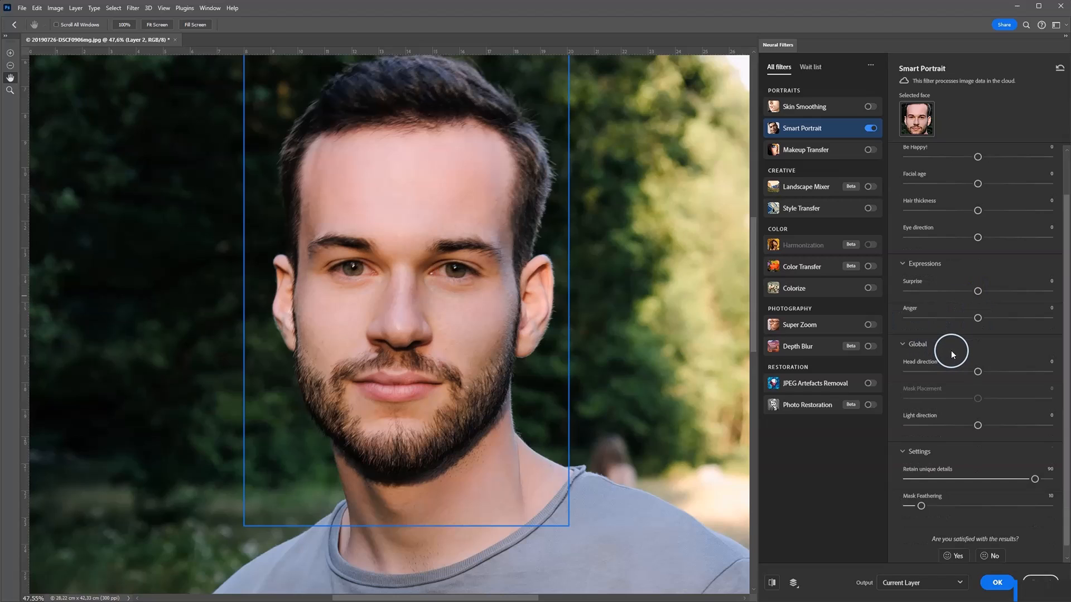
scroll(976, 340, down, 1)
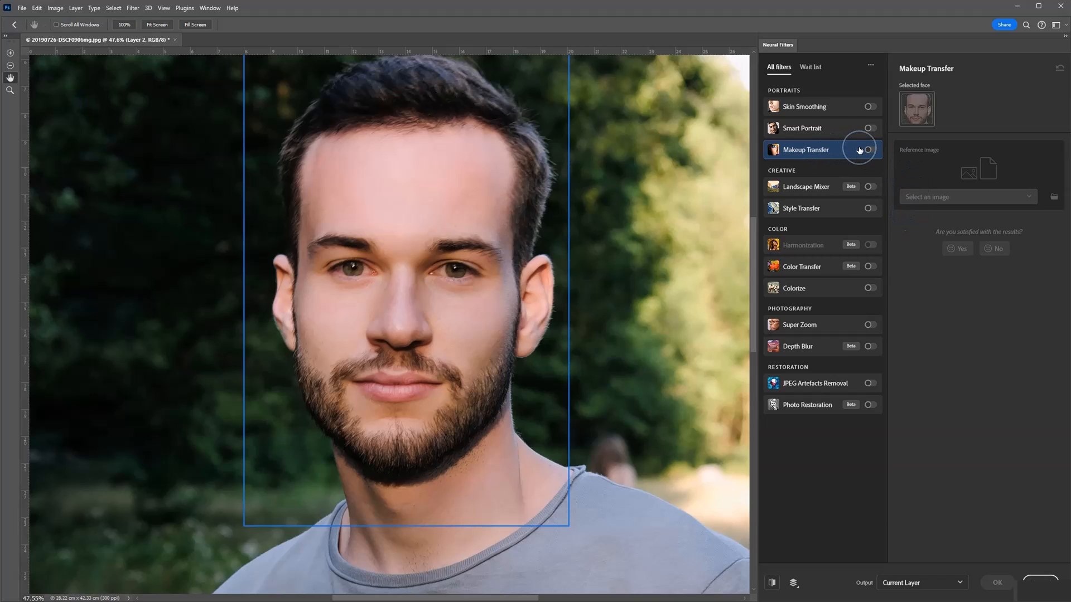
mouse_move(860, 151)
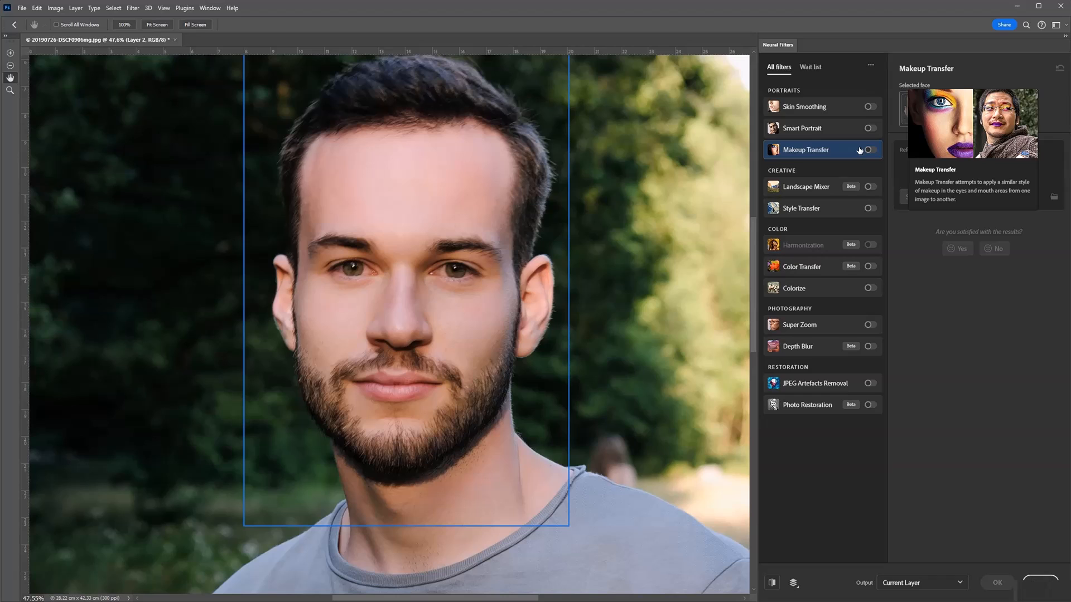
click(869, 150)
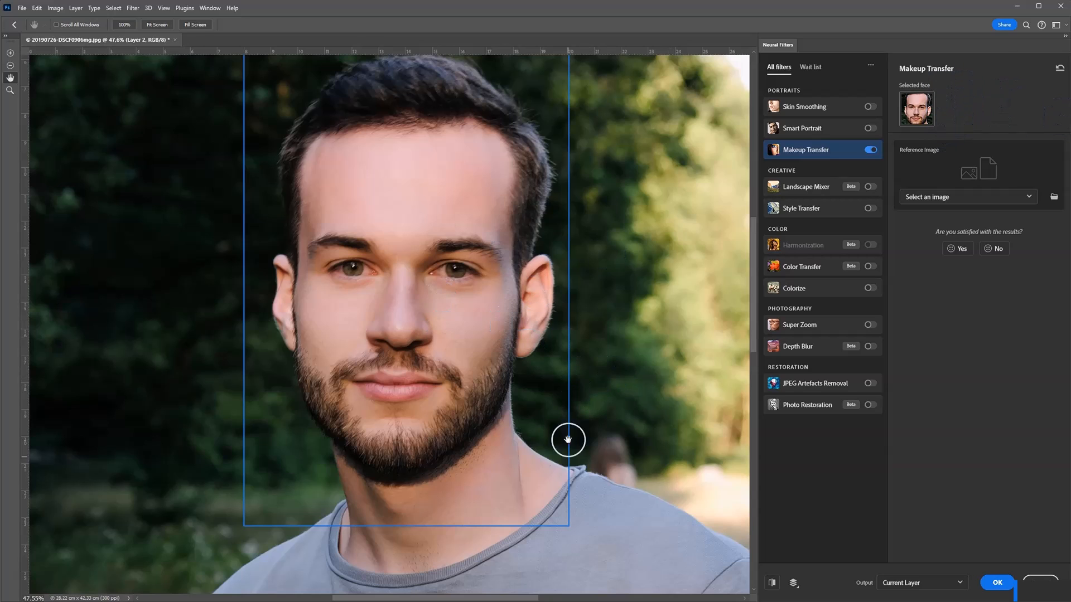
Step: Load make-up-trend-80er-kate-moss.png from the computer as the Makeup Transfer reference image
click(978, 202)
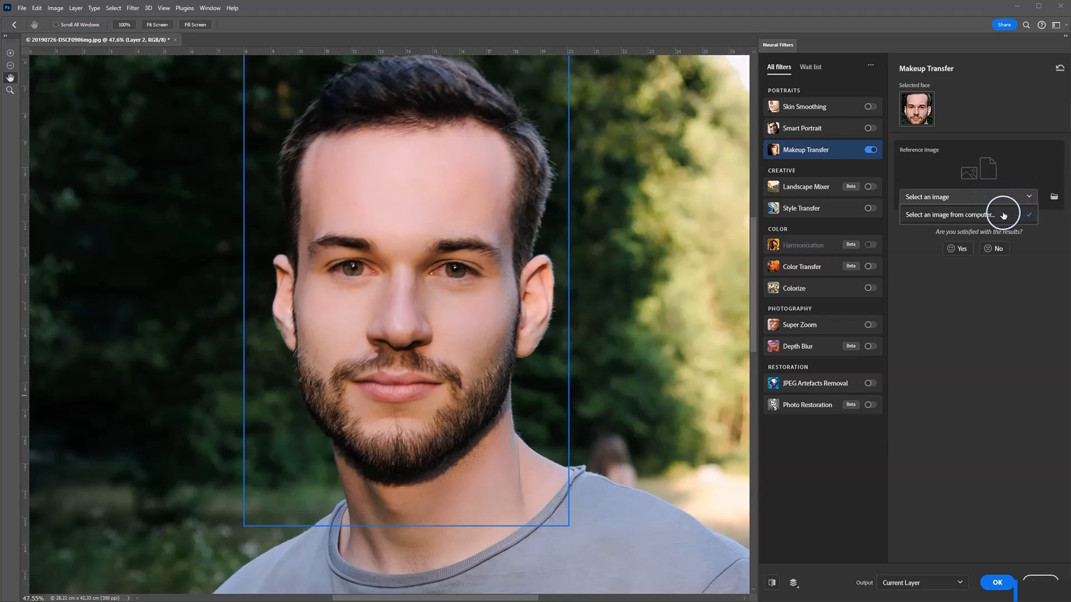
click(968, 215)
click(130, 114)
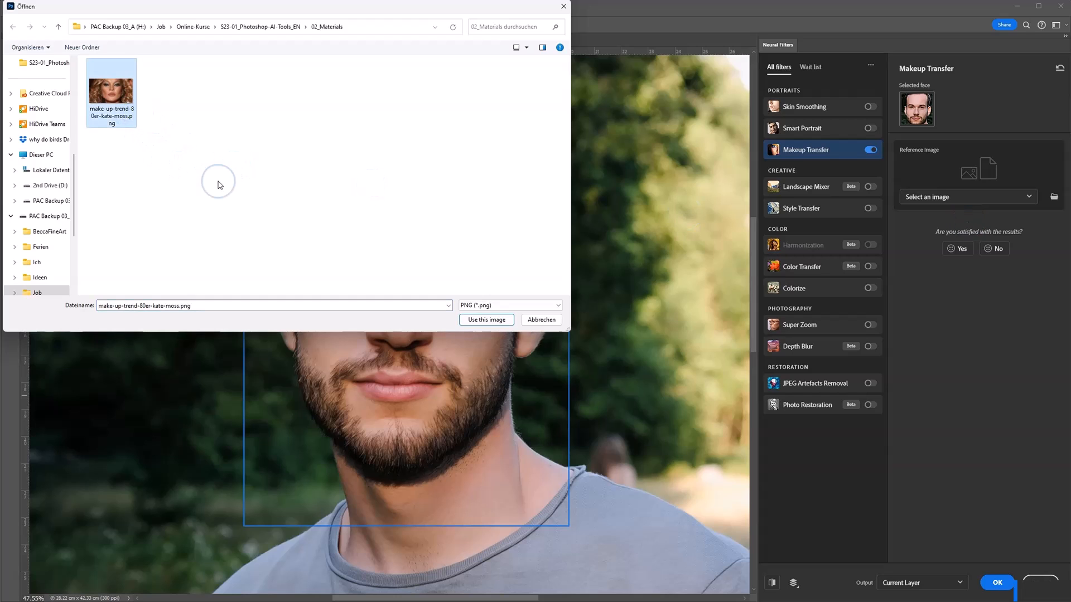
click(486, 319)
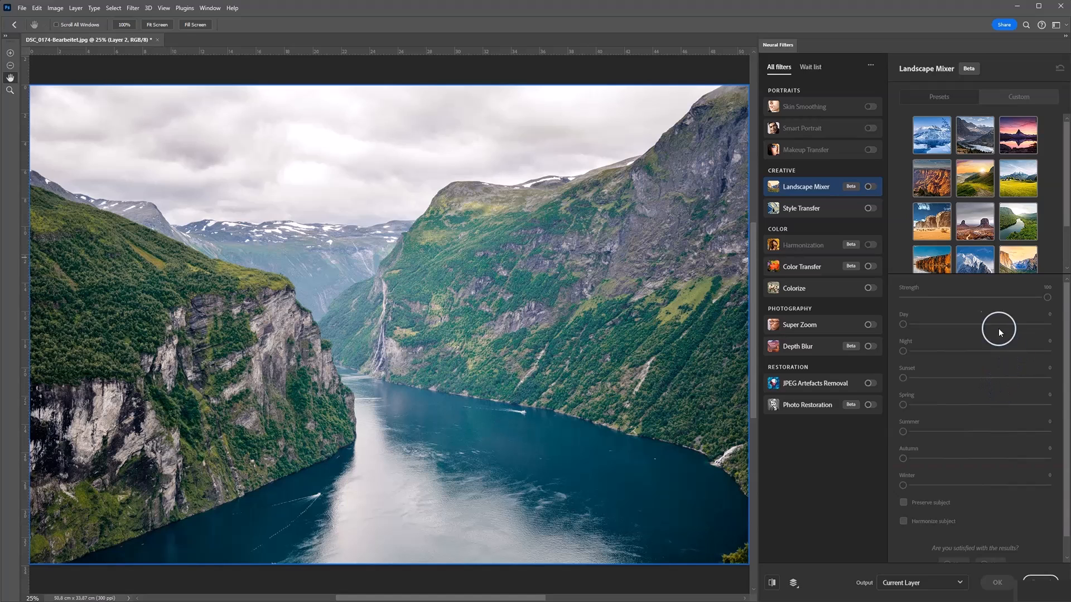
Step: Turn on Landscape Mixer for the fjord photo and try the blue snowy mountain peak preset at strength 100
scroll(1018, 184, down, 2)
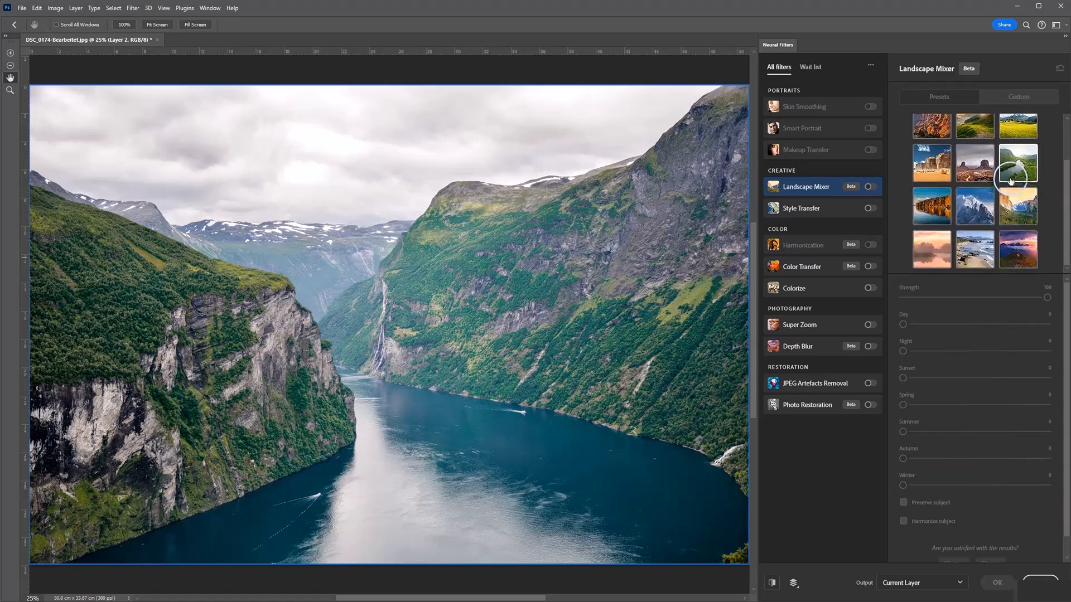
drag(1066, 227, 1066, 174)
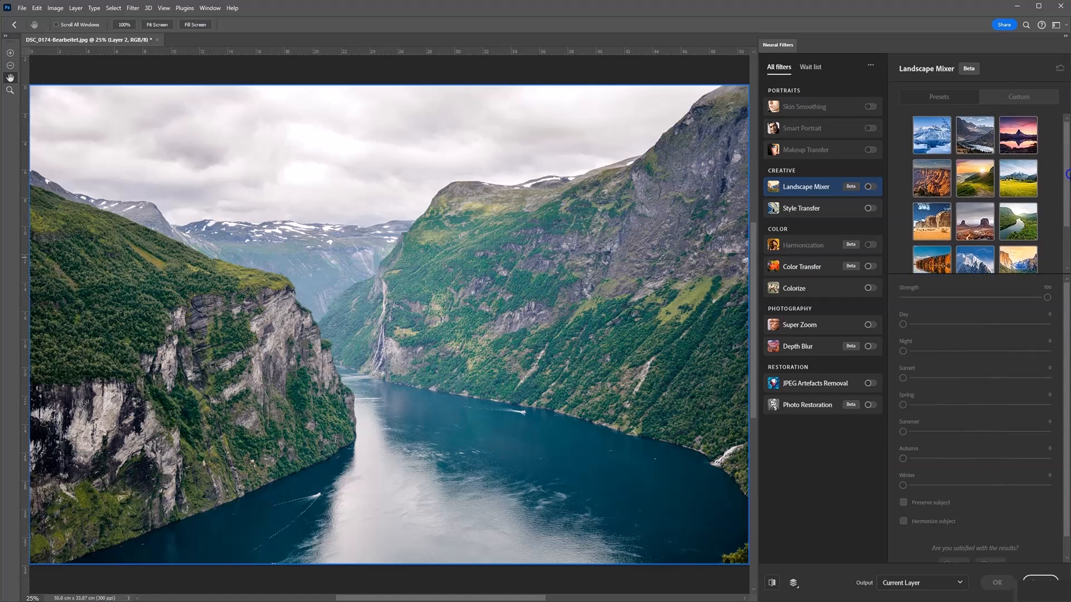
click(870, 187)
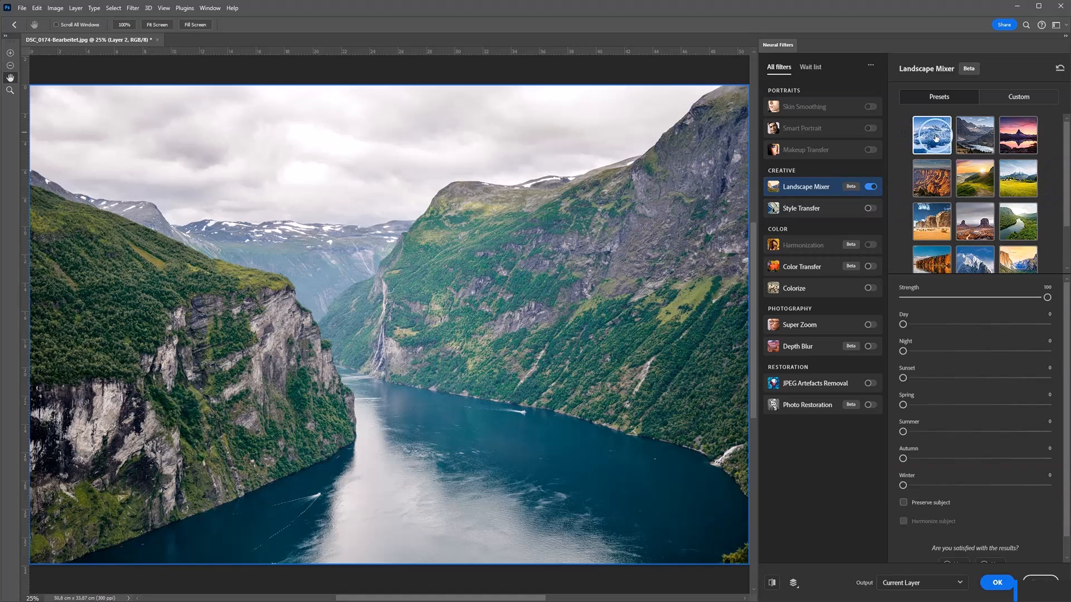
scroll(973, 178, down, 1)
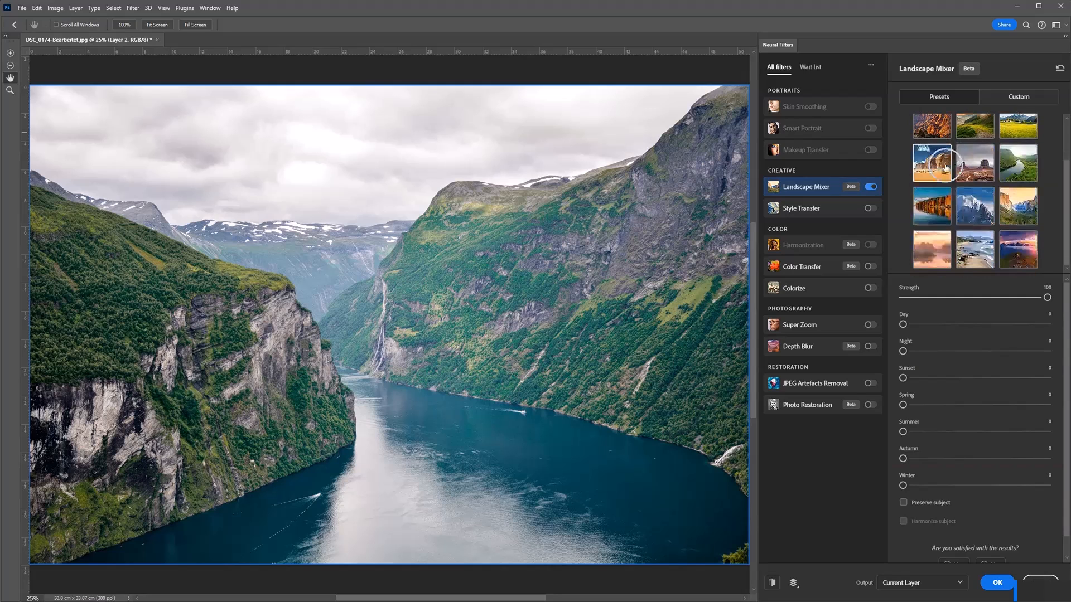
scroll(977, 205, up, 1)
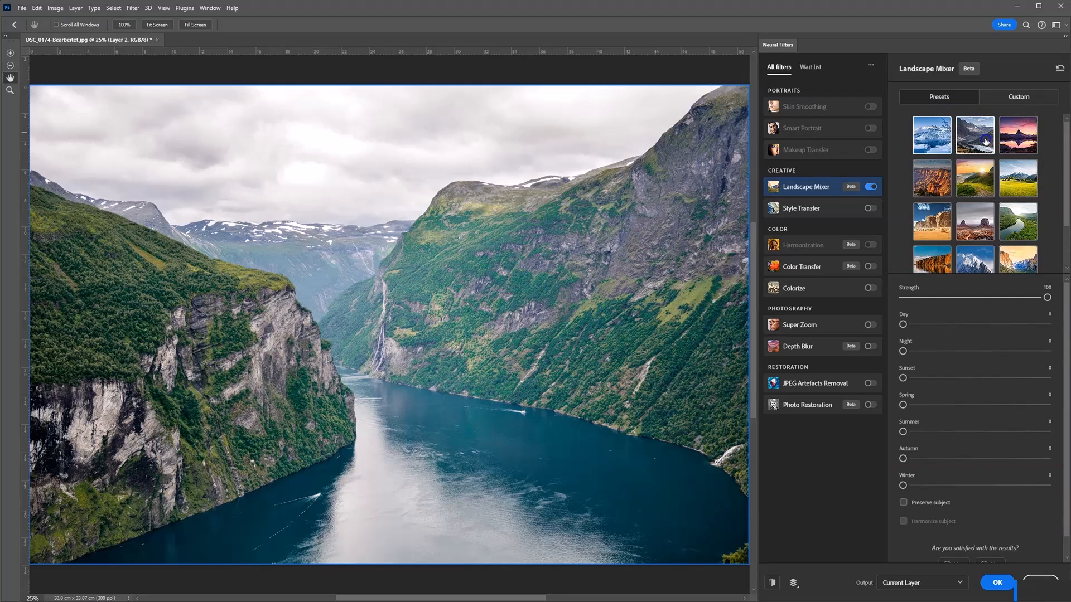
scroll(970, 168, down, 1)
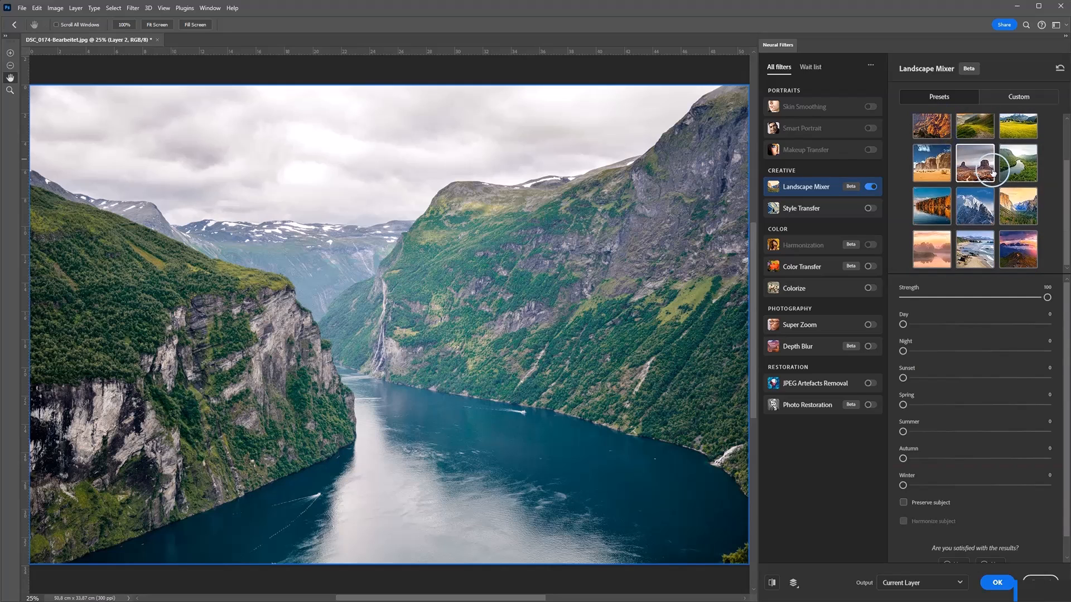
click(975, 206)
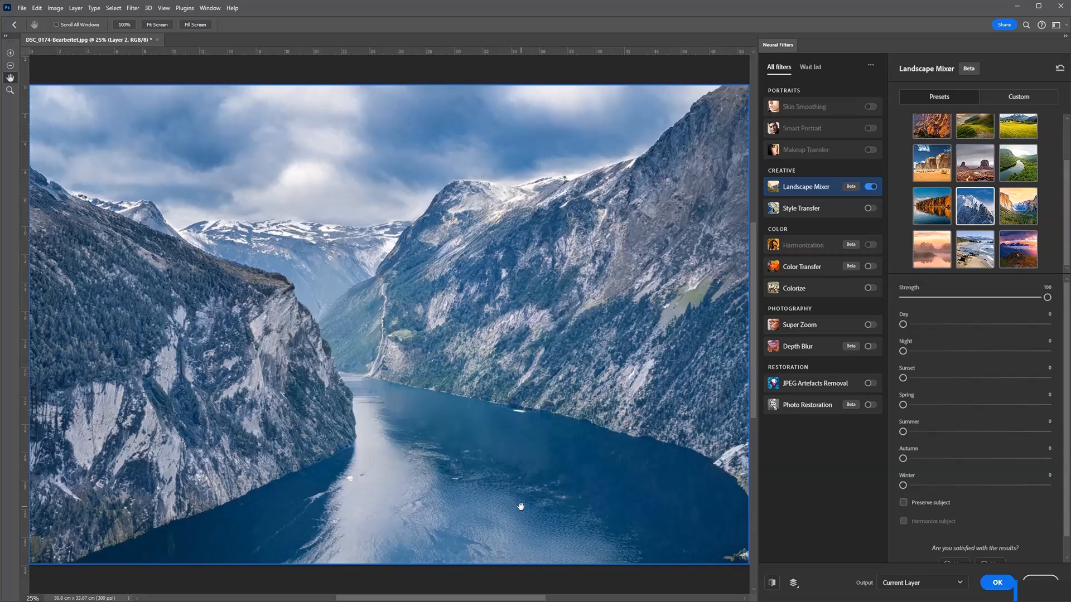
click(524, 503)
click(523, 491)
Step: Try the bright green meadow preset and the pink sunset lake preset of Landscape Mixer on the fjord
scroll(1020, 229, up, 1)
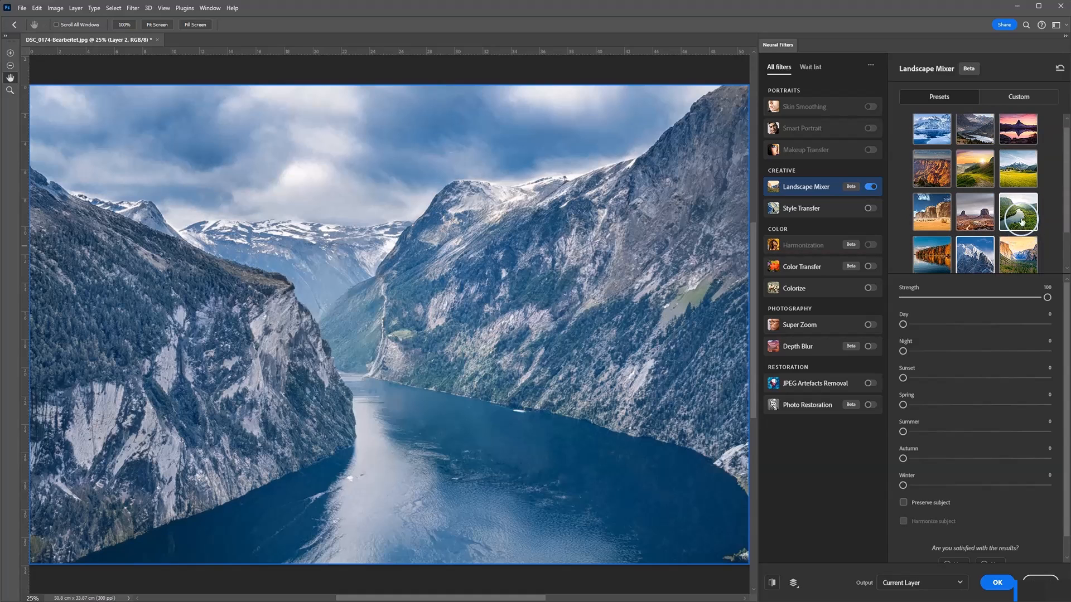
click(1026, 178)
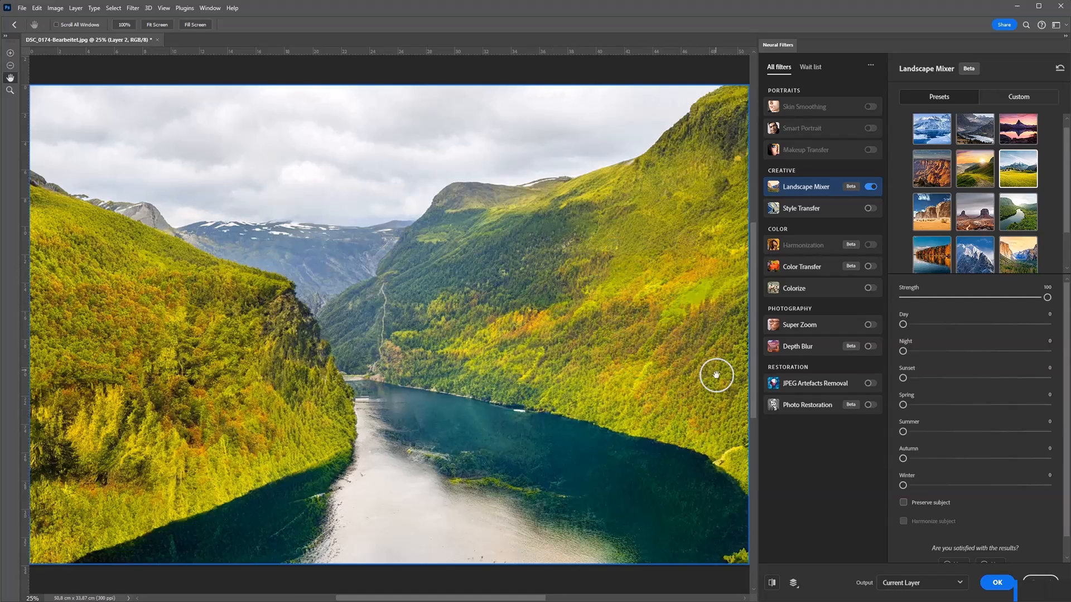
scroll(671, 348, up, 1)
scroll(926, 222, up, 1)
click(1018, 136)
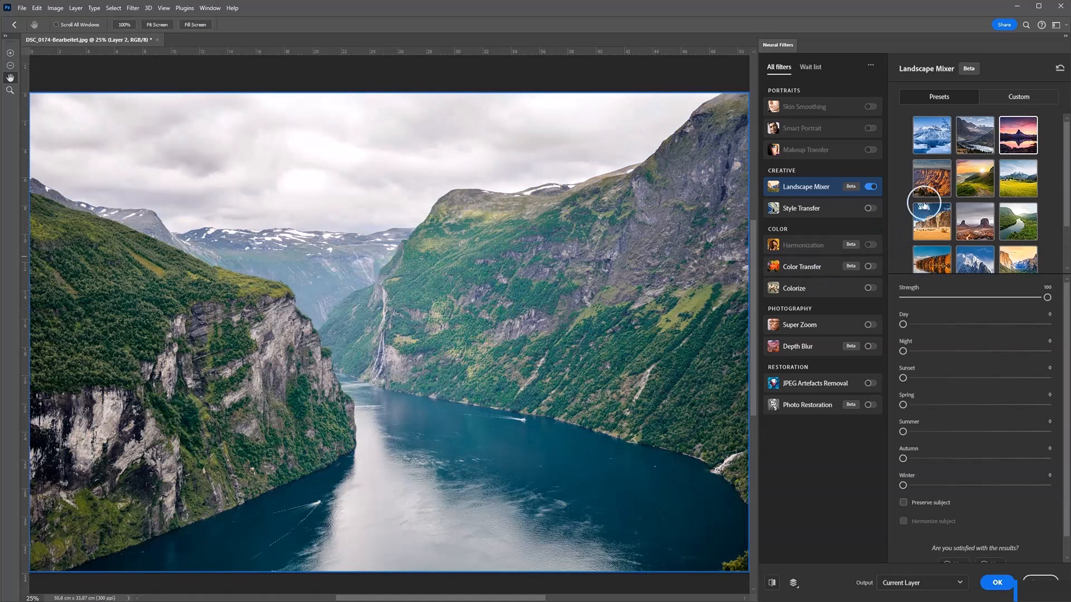
Step: Try the orange-red canyon preset of Landscape Mixer and examine the result across the fjord photo
click(939, 183)
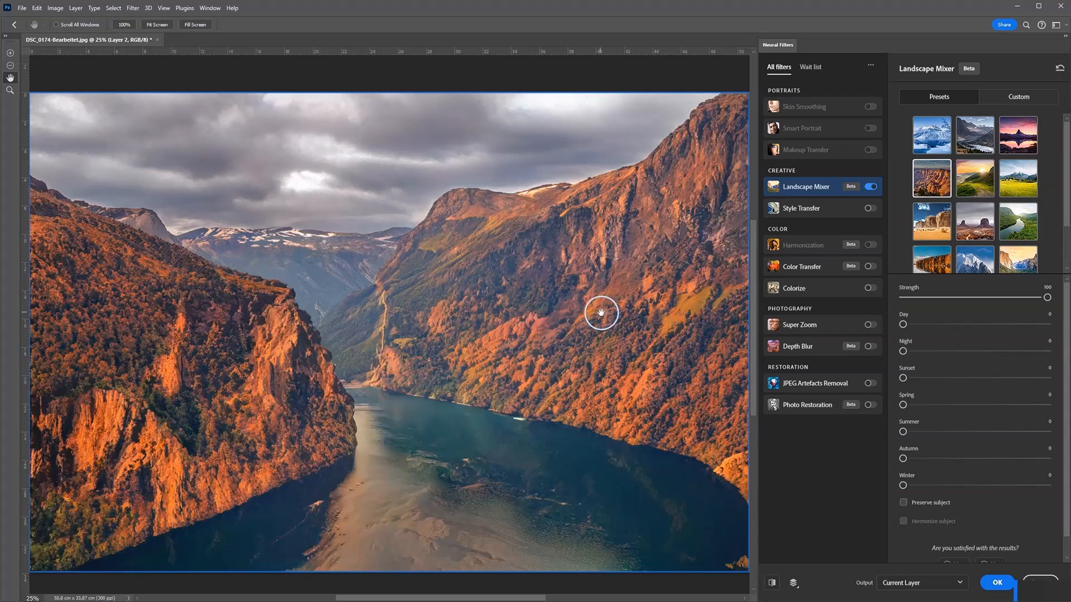
scroll(575, 310, down, 1)
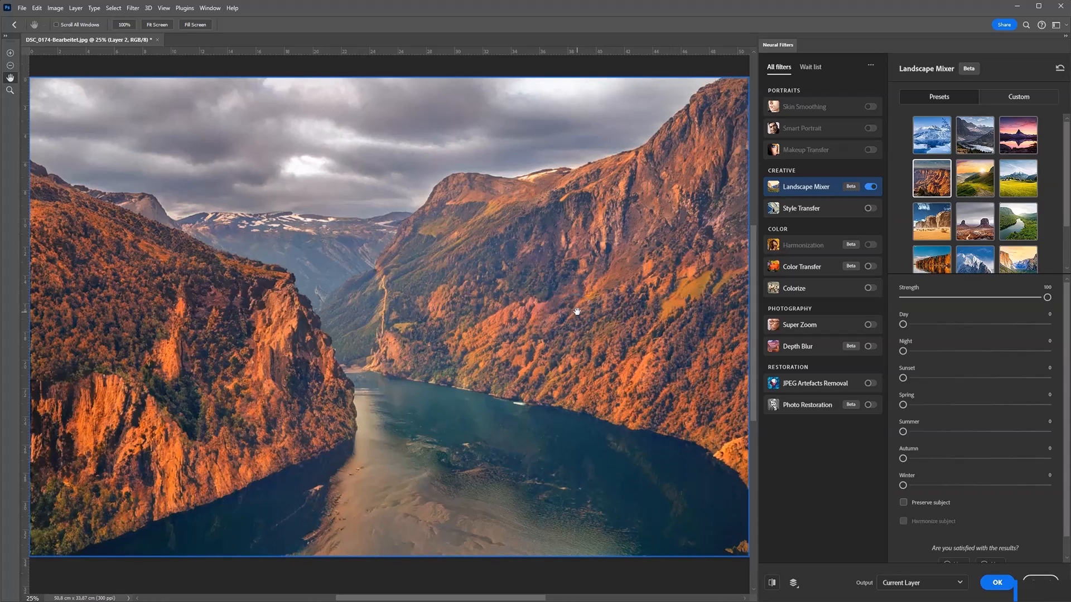
scroll(569, 318, down, 1)
scroll(568, 318, up, 1)
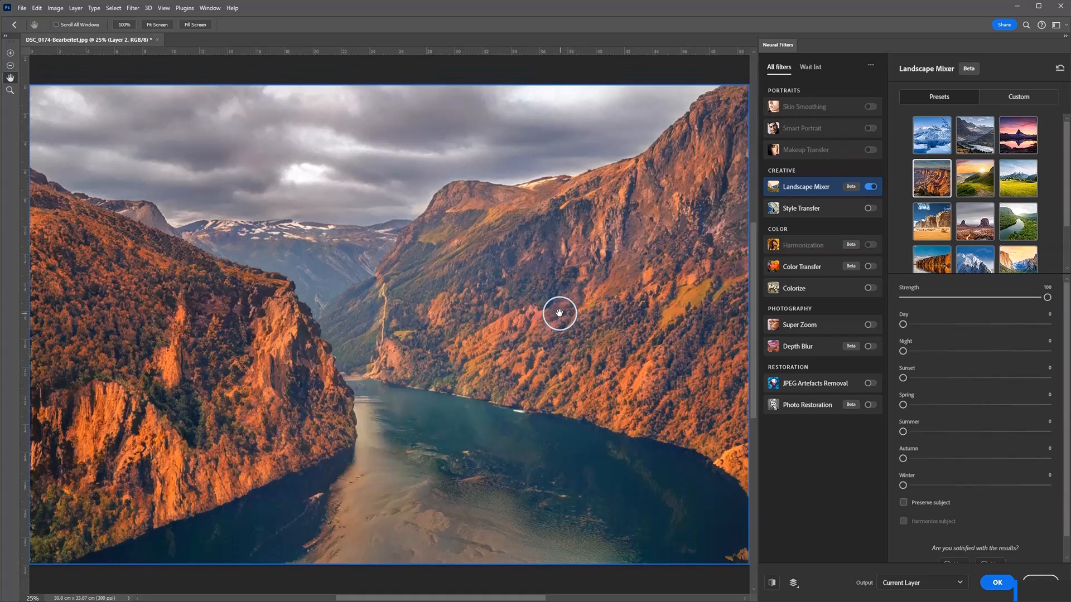
scroll(466, 331, down, 4)
scroll(466, 330, up, 2)
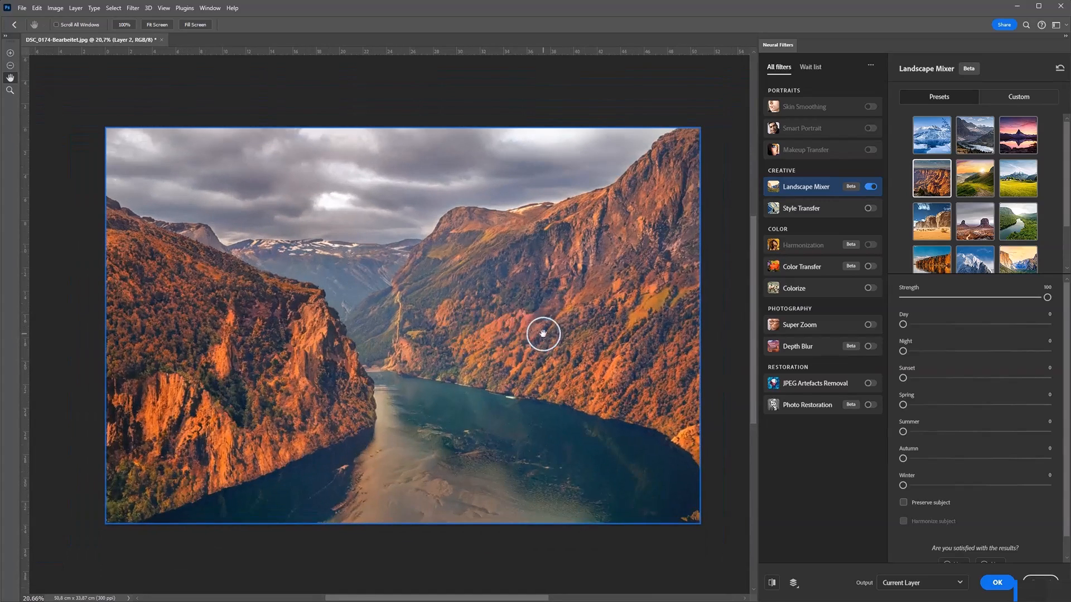
scroll(485, 342, up, 1)
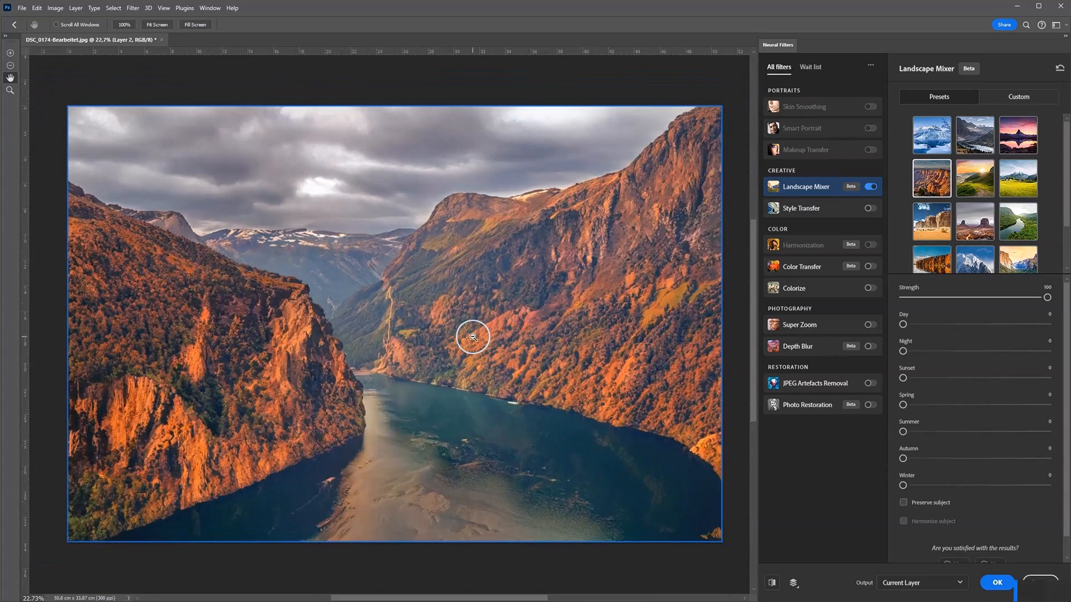
scroll(480, 337, down, 2)
scroll(480, 337, up, 2)
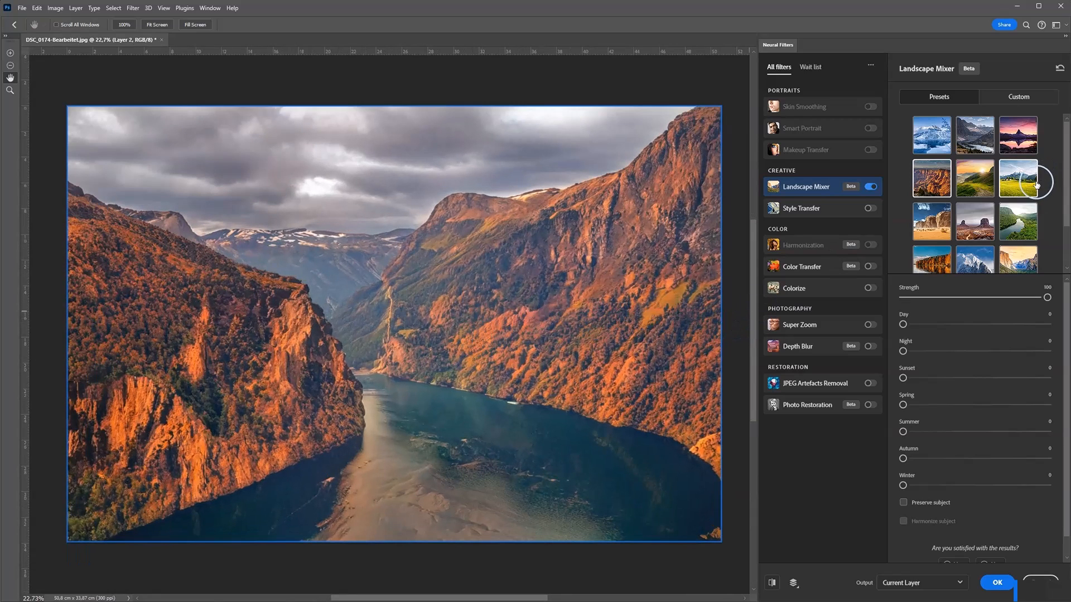
scroll(1032, 190, down, 1)
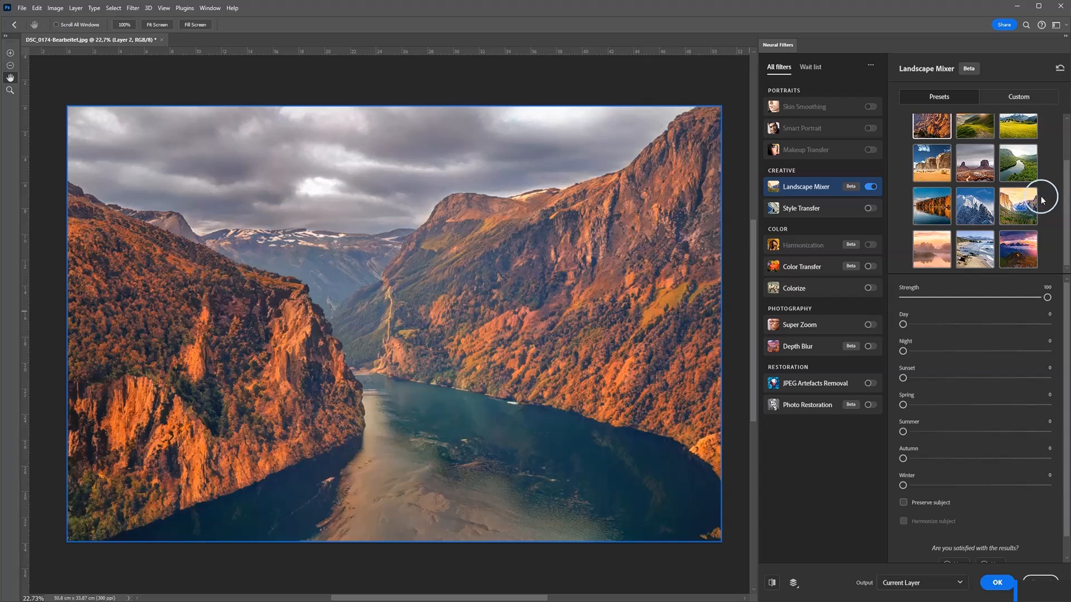
Step: Switch off Landscape Mixer and try Style Transfer with the blue-green impressionist painting from the artist styles
click(870, 187)
click(837, 209)
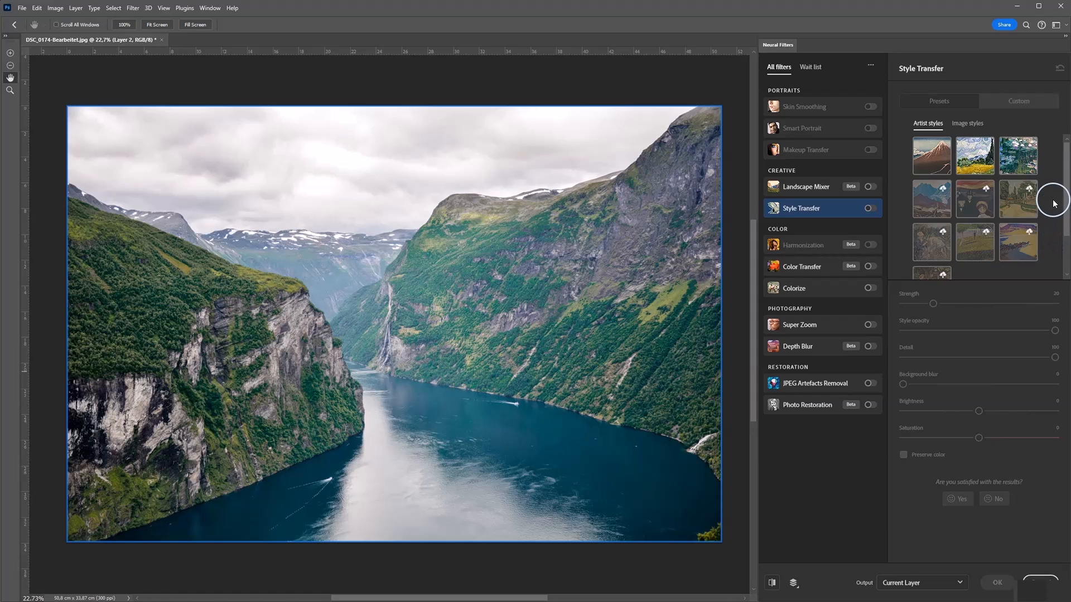
click(1036, 168)
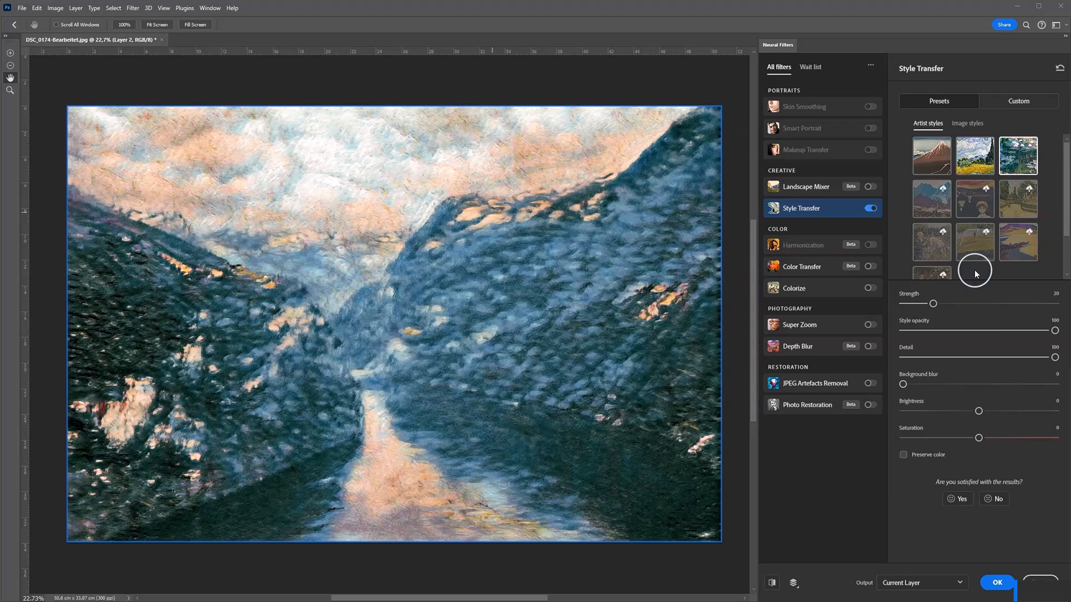
Step: View the custom reference-image options of Style Transfer and switch the filter off
click(1015, 102)
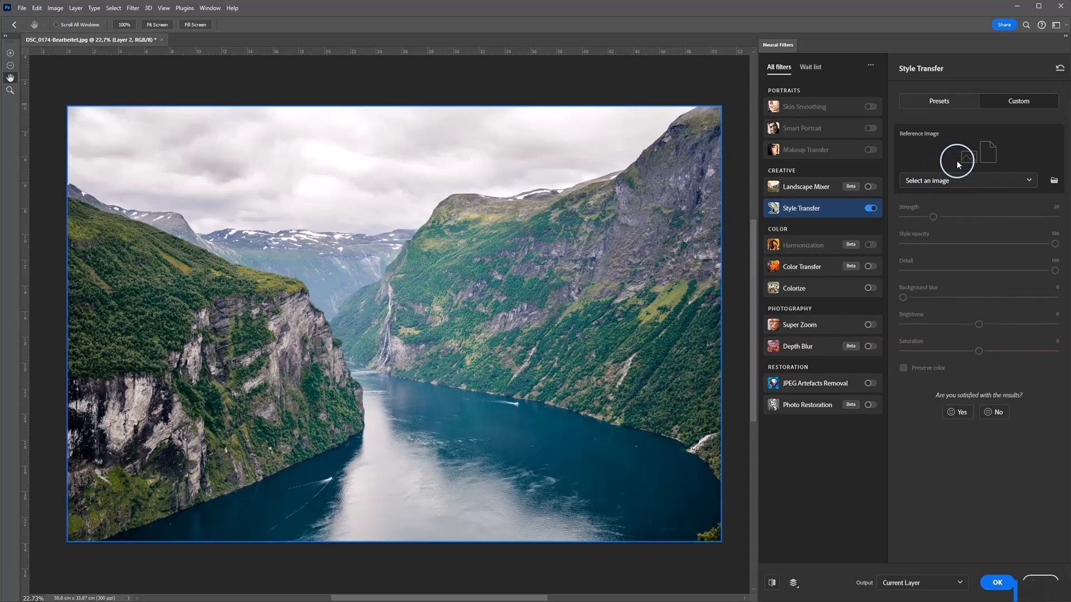
click(869, 208)
Step: View the Harmonization filter's description and settings
click(809, 267)
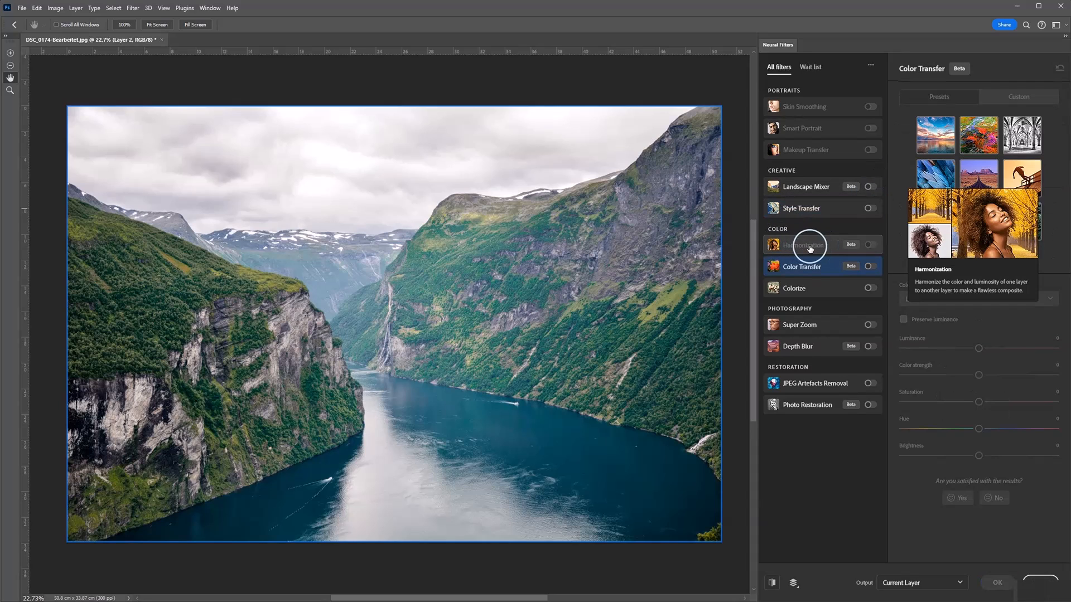
click(809, 246)
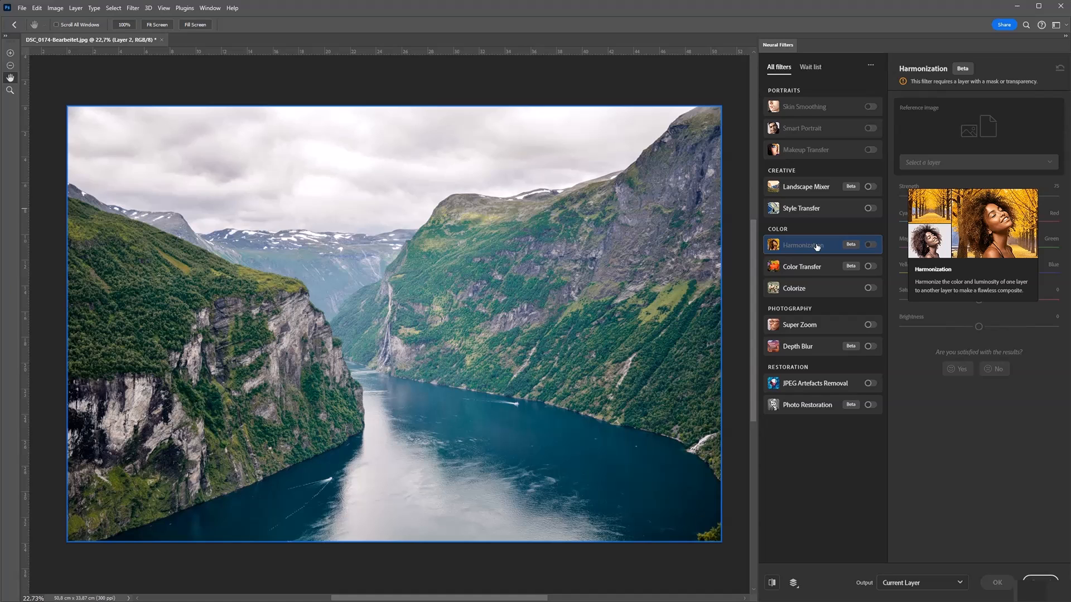
click(804, 244)
Step: Turn on the Color Transfer filter and apply the purple flower preset to the fjord photo
click(813, 268)
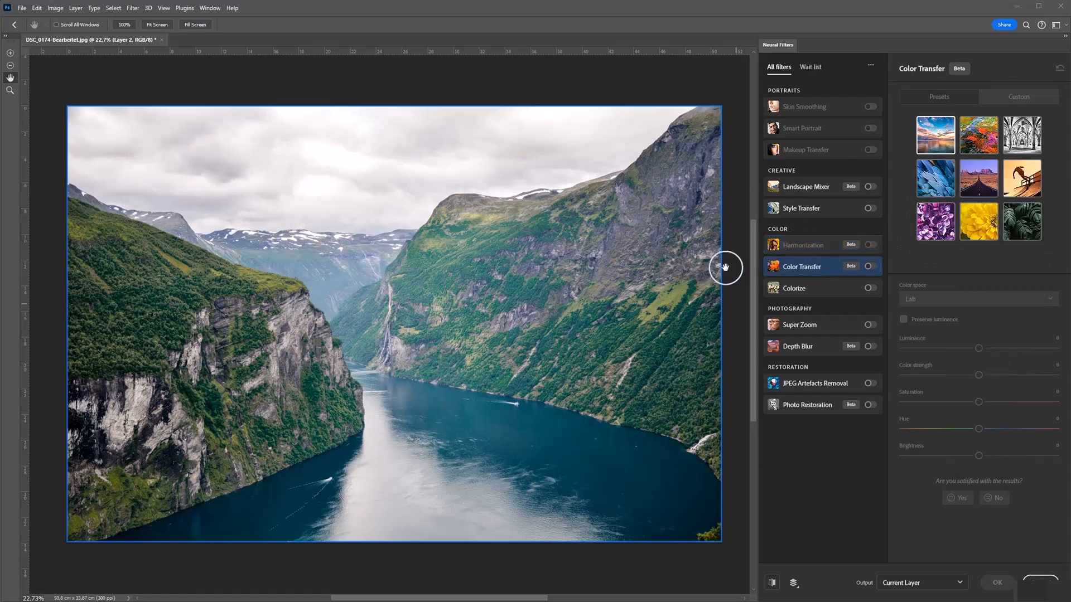
click(806, 268)
click(870, 266)
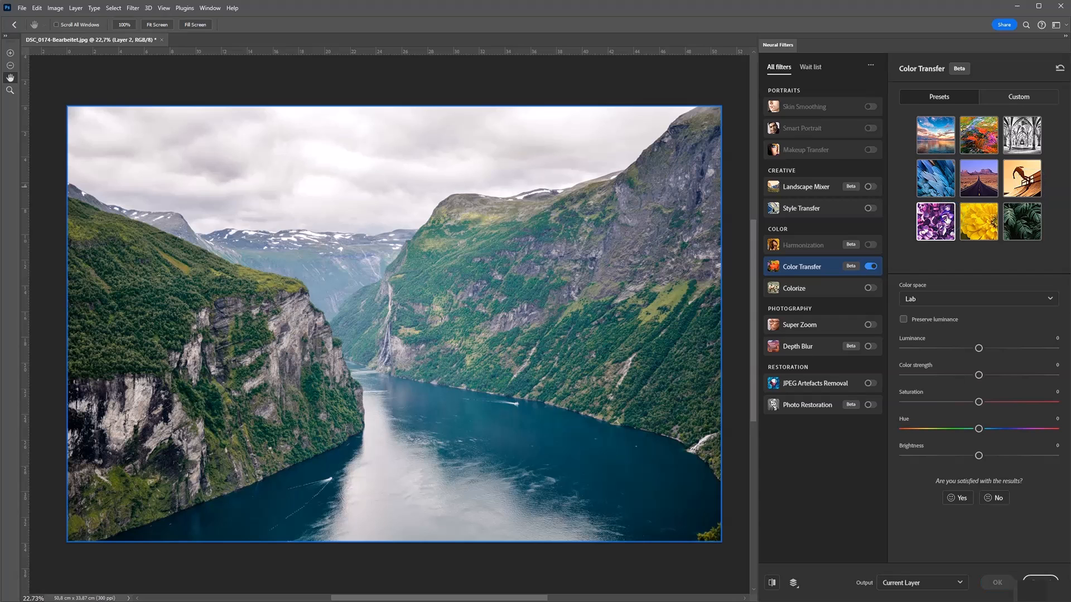
click(948, 228)
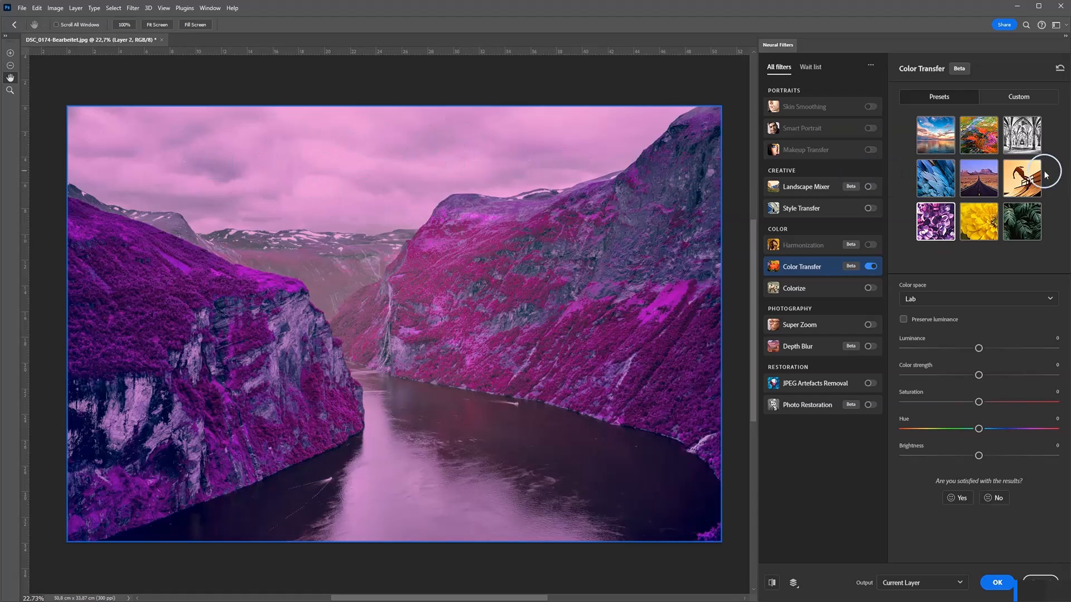
Step: Load the JPG file congo-color-slide-9ERA-jumbo-v2.jpg as the custom reference image for Color Transfer
click(1016, 94)
click(949, 165)
click(987, 183)
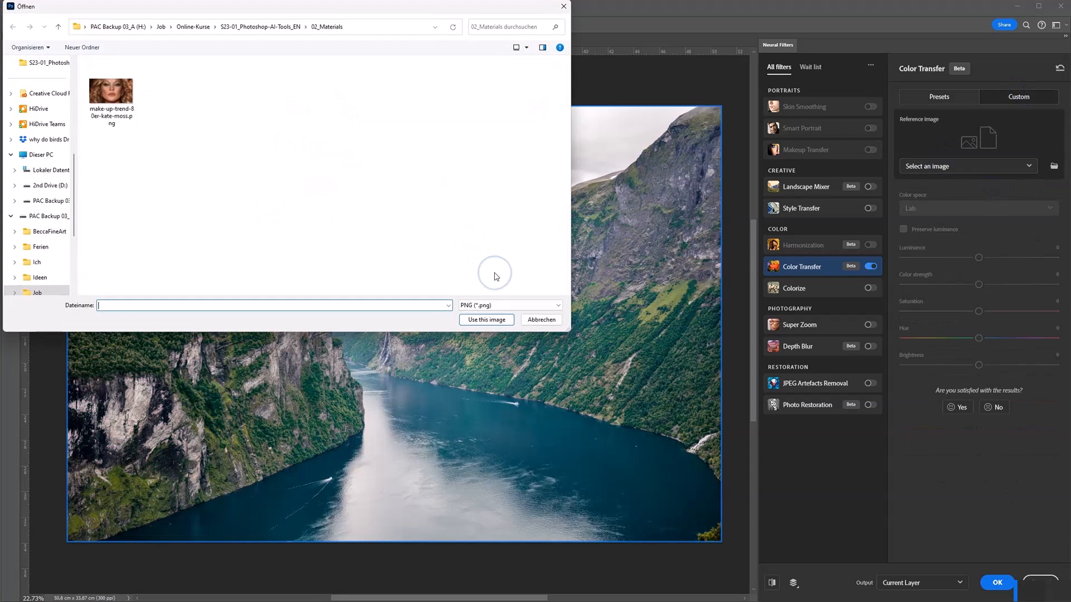
click(478, 305)
click(480, 322)
click(508, 305)
click(478, 329)
click(379, 89)
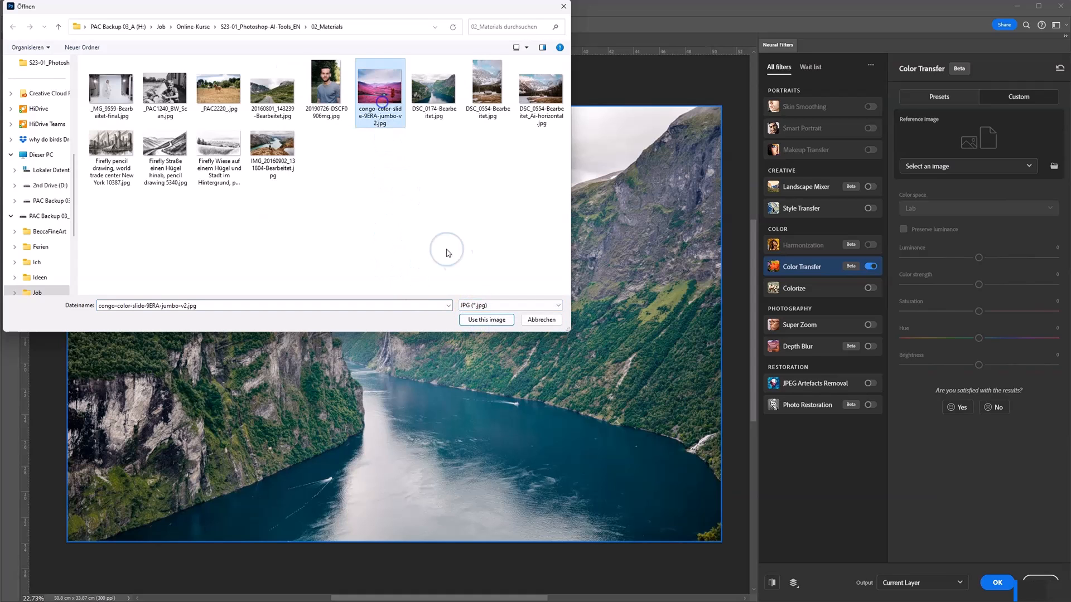
click(487, 319)
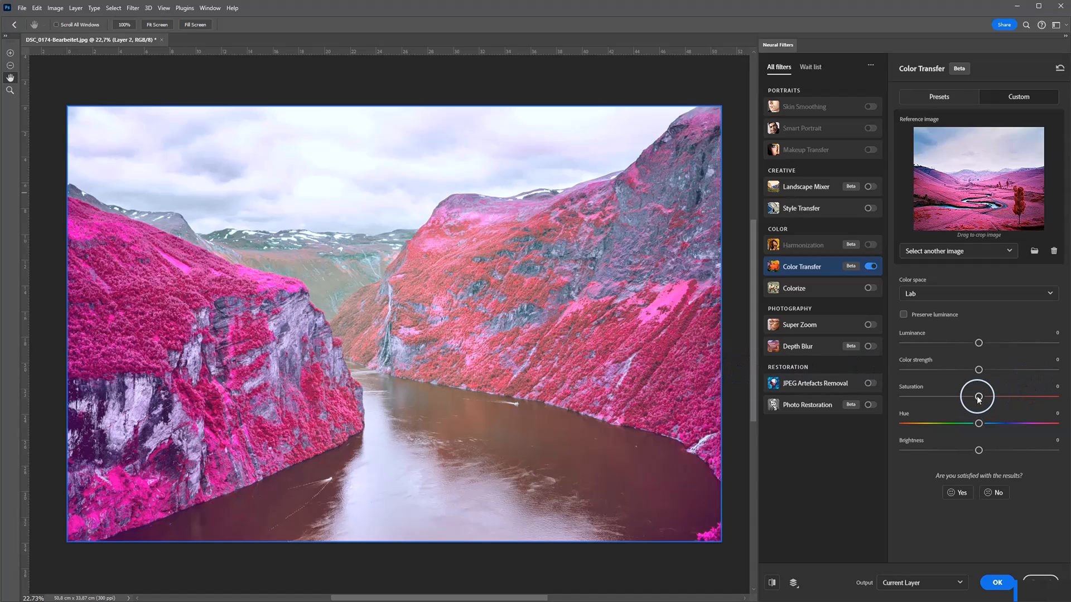
Step: Fine-tune the Color Transfer result with saturation at -9, hue at +5 and brightness at -4
drag(978, 398, 961, 399)
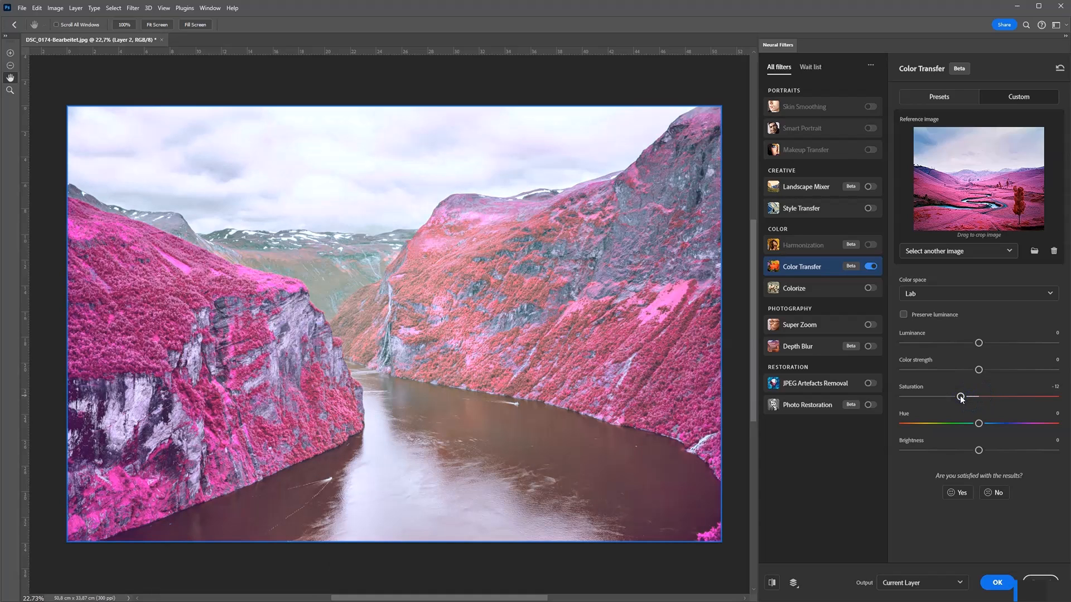
drag(966, 399, 987, 427)
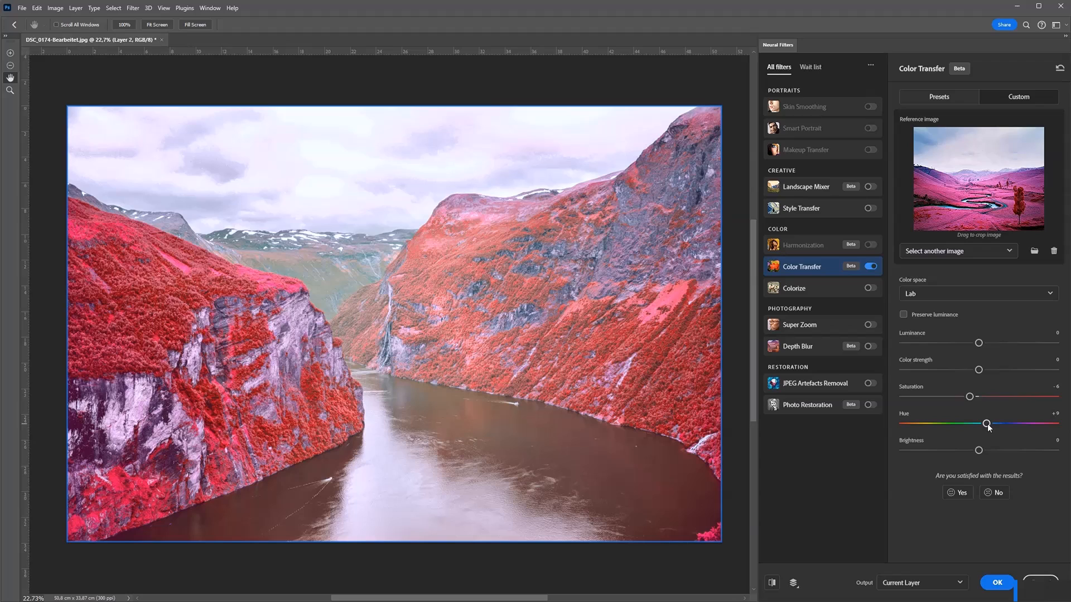
drag(987, 425, 984, 425)
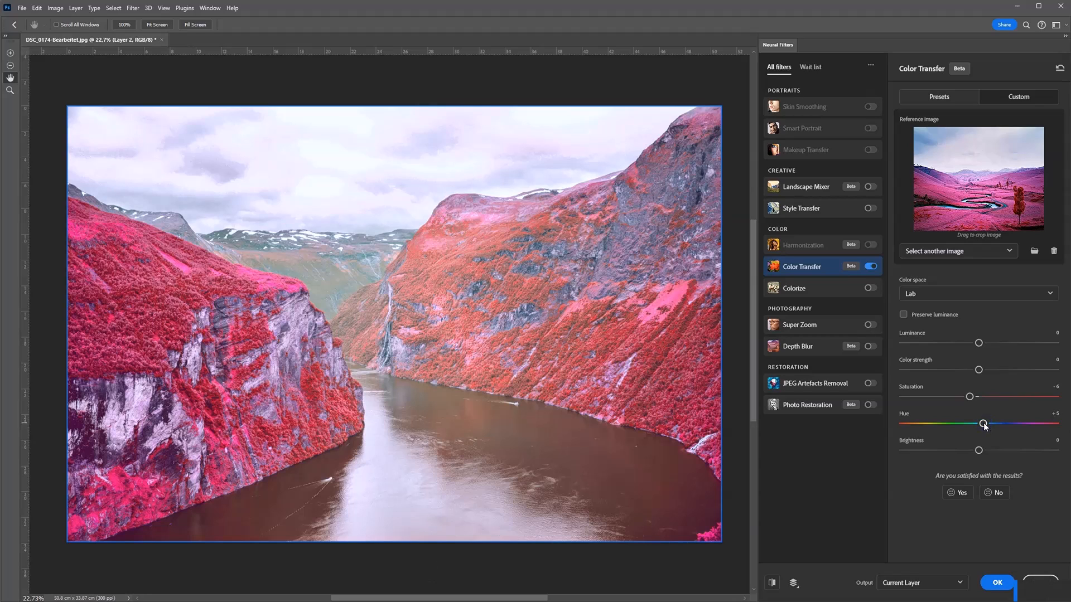
drag(969, 397, 965, 397)
drag(978, 453, 974, 454)
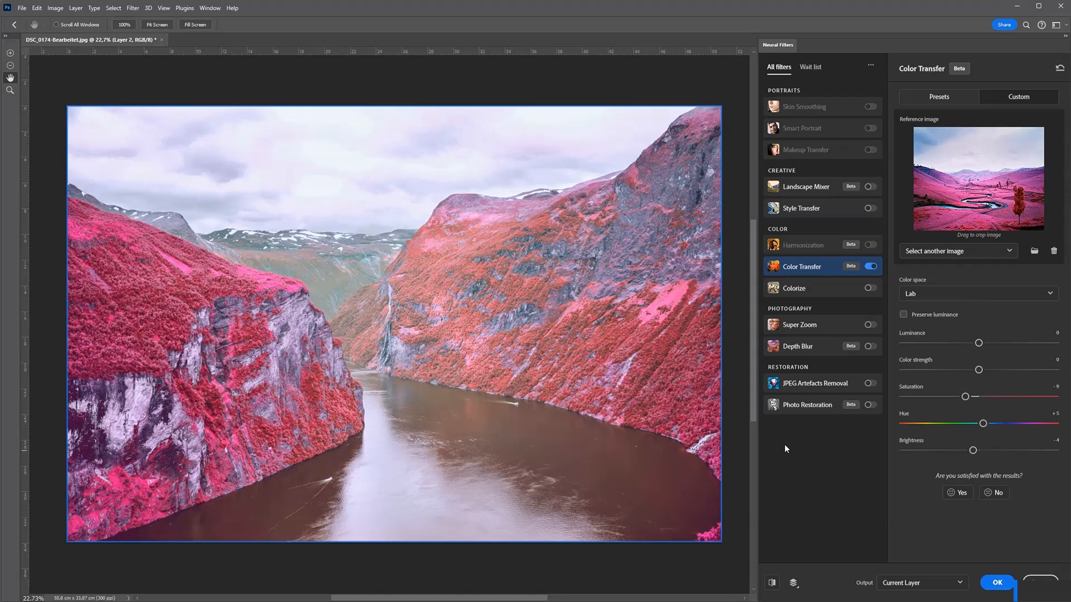
Step: Turn on the Colorize filter to automatically color the black-and-white photo of the two children
click(836, 286)
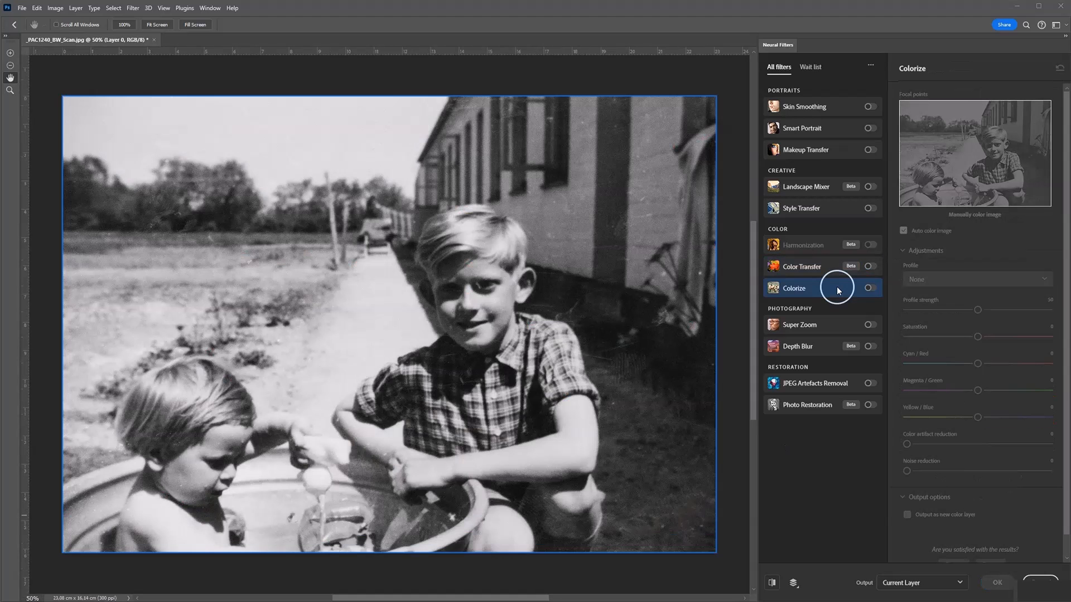
click(868, 289)
click(813, 323)
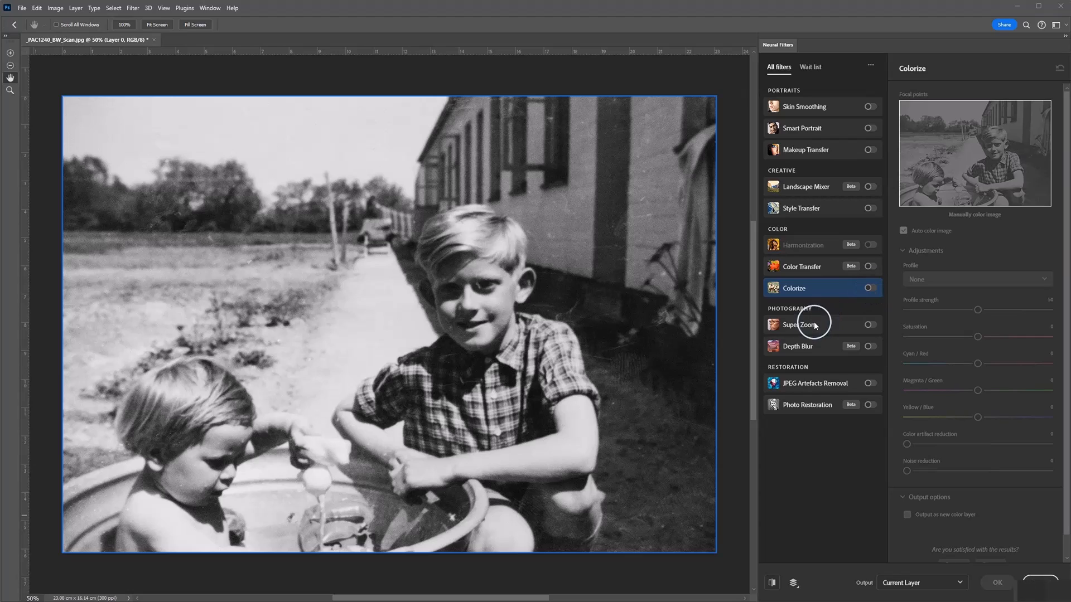
click(869, 288)
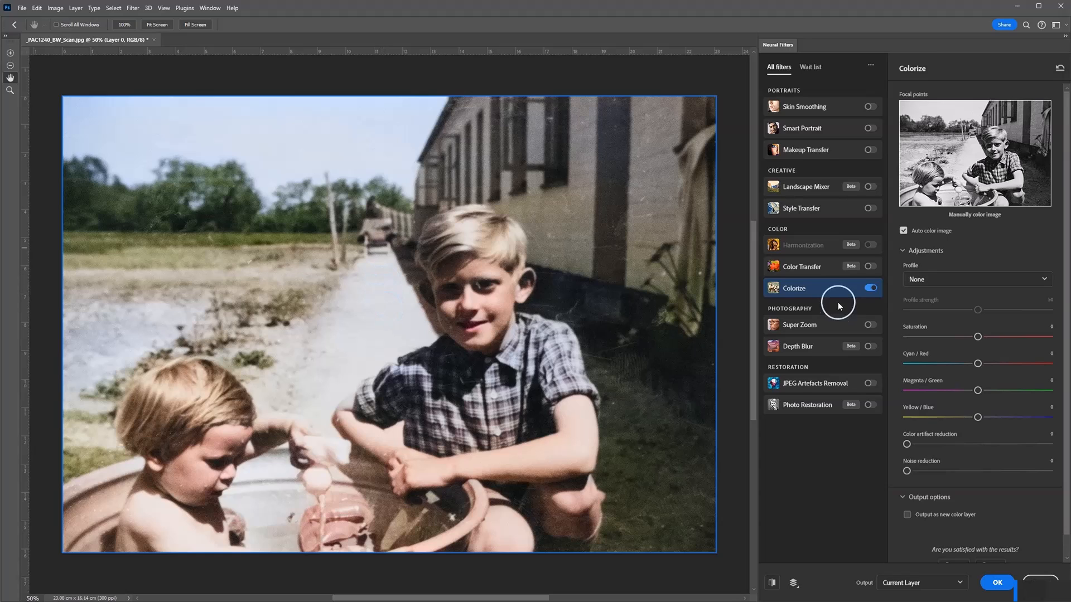
Step: Turn off Colorize, turn on Super Zoom and enlarge the black-and-white photo to 3x
click(842, 324)
click(869, 286)
click(871, 324)
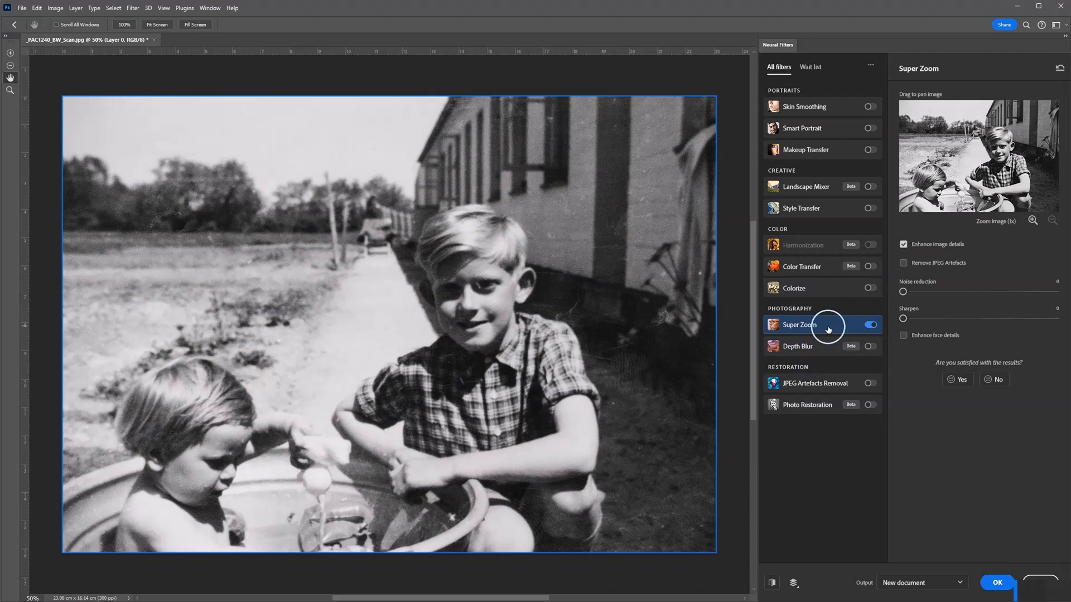
mouse_move(830, 318)
click(1032, 220)
click(964, 243)
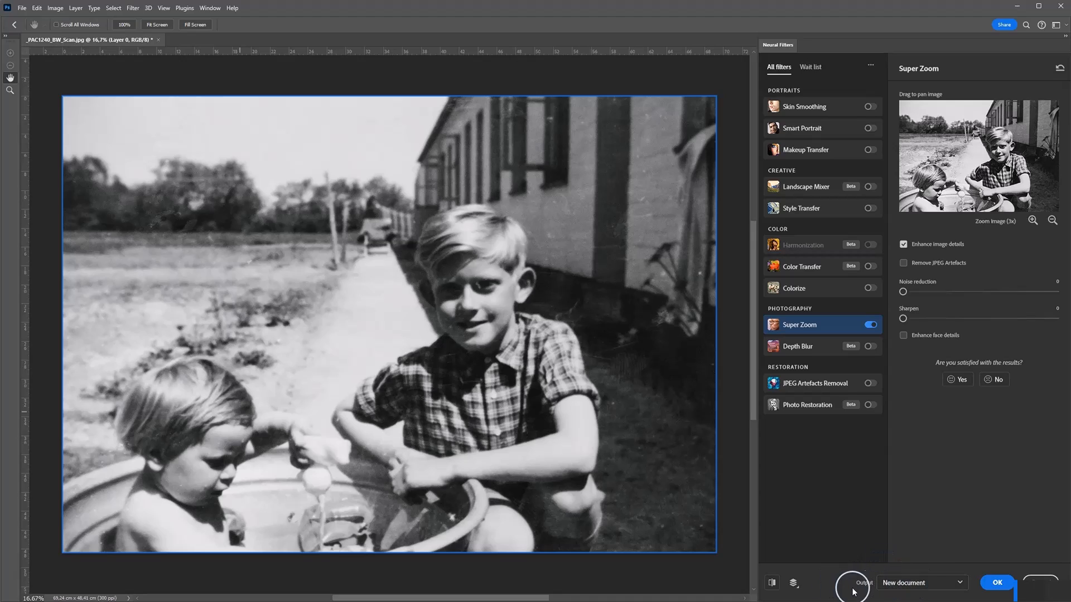
Step: Try both the New document and New Layer outputs for Super Zoom, choose New Layer and reposition the enlarged crop
click(923, 582)
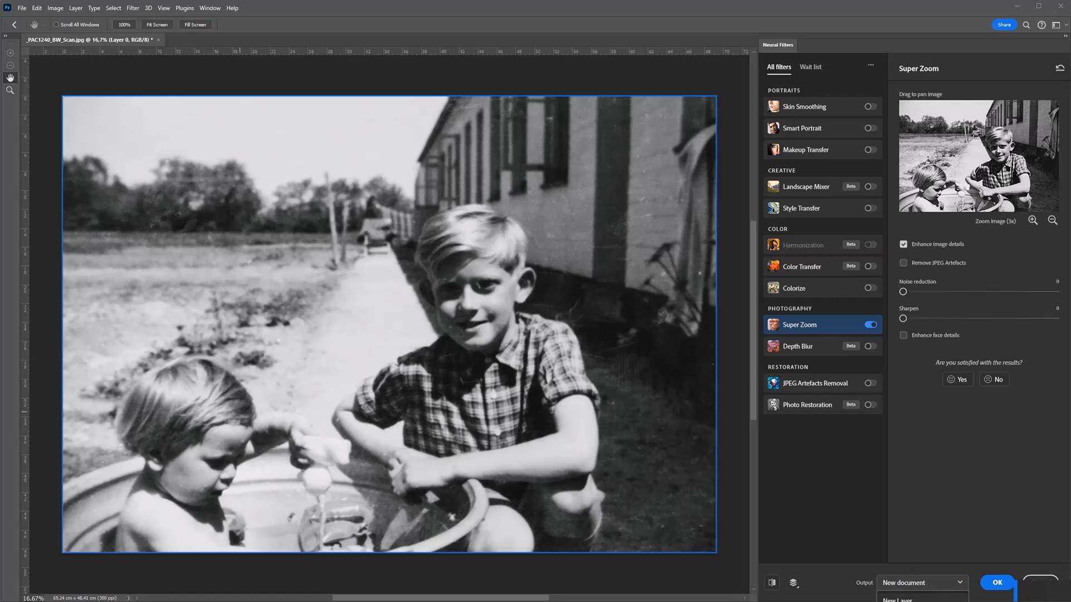
click(916, 600)
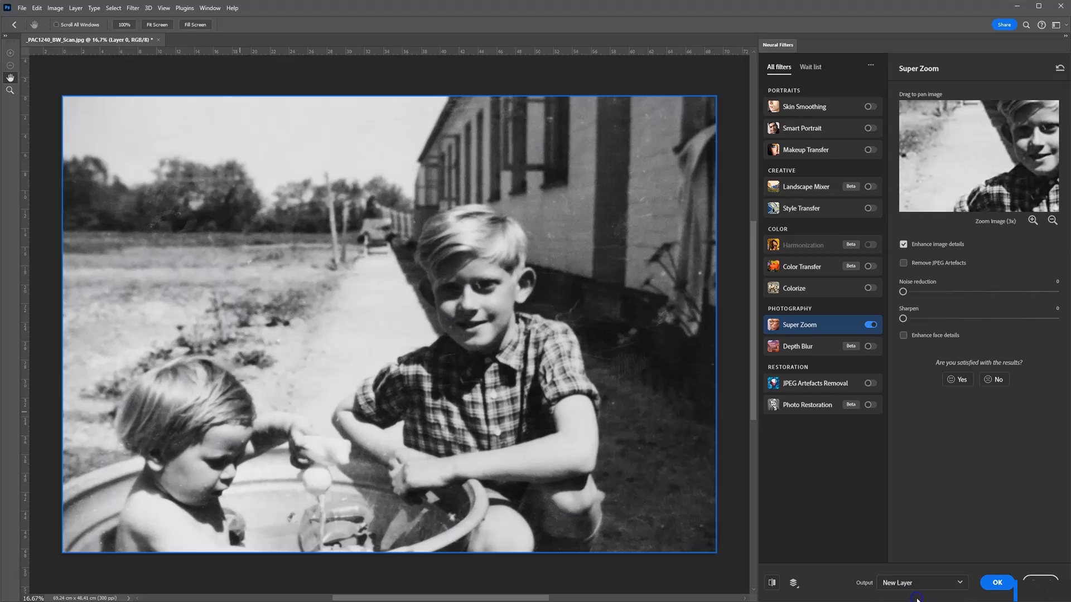
click(928, 585)
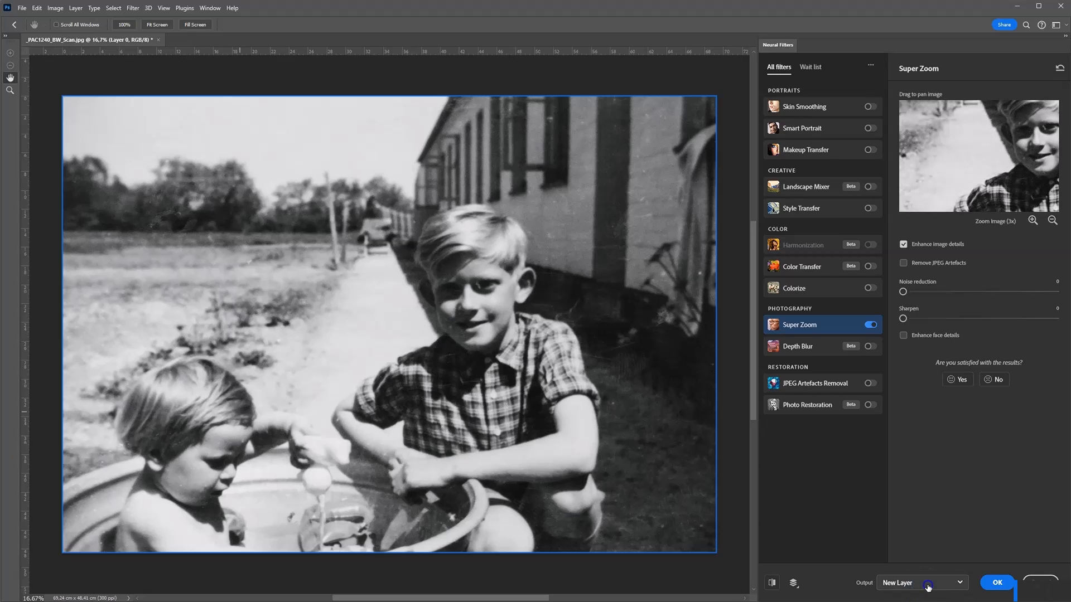
click(920, 601)
click(931, 583)
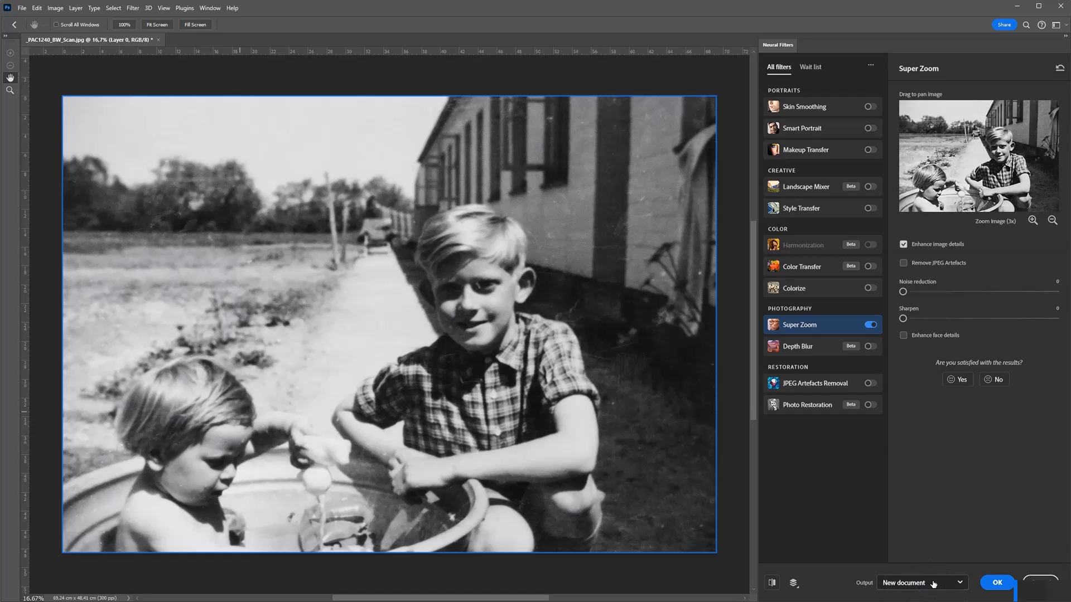
click(912, 600)
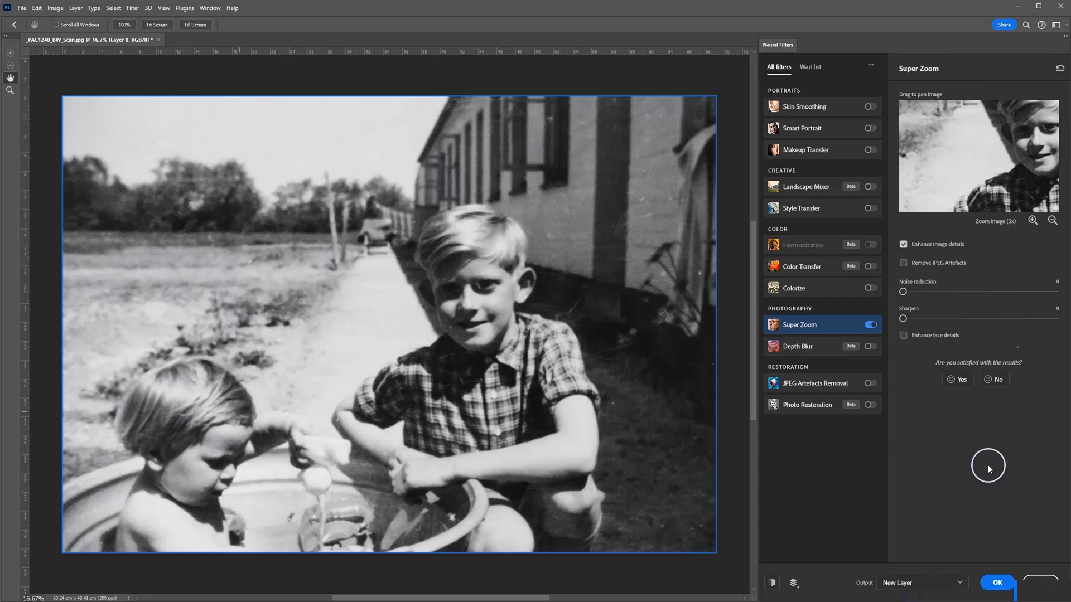
drag(994, 140, 978, 206)
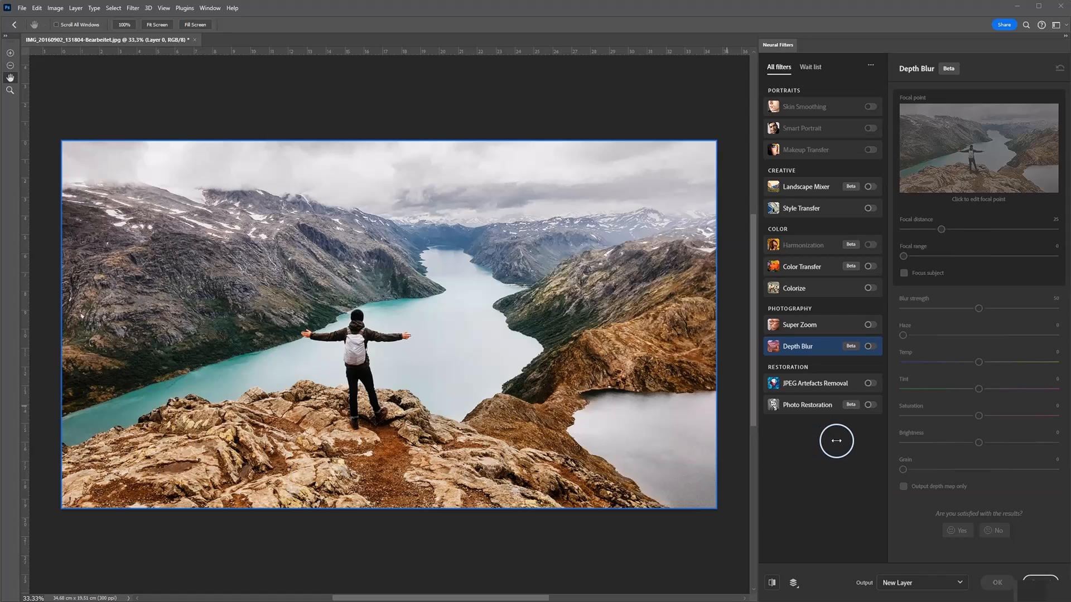
Step: Turn on the Depth Blur filter for the hiker photo and reduce the blur strength to 32
click(870, 347)
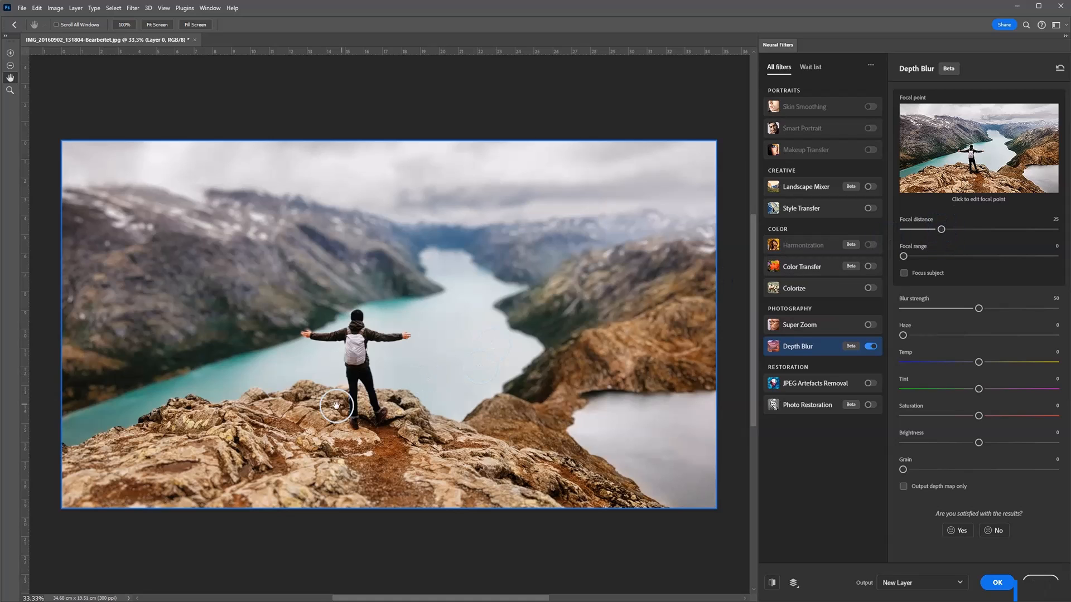
scroll(337, 413, up, 5)
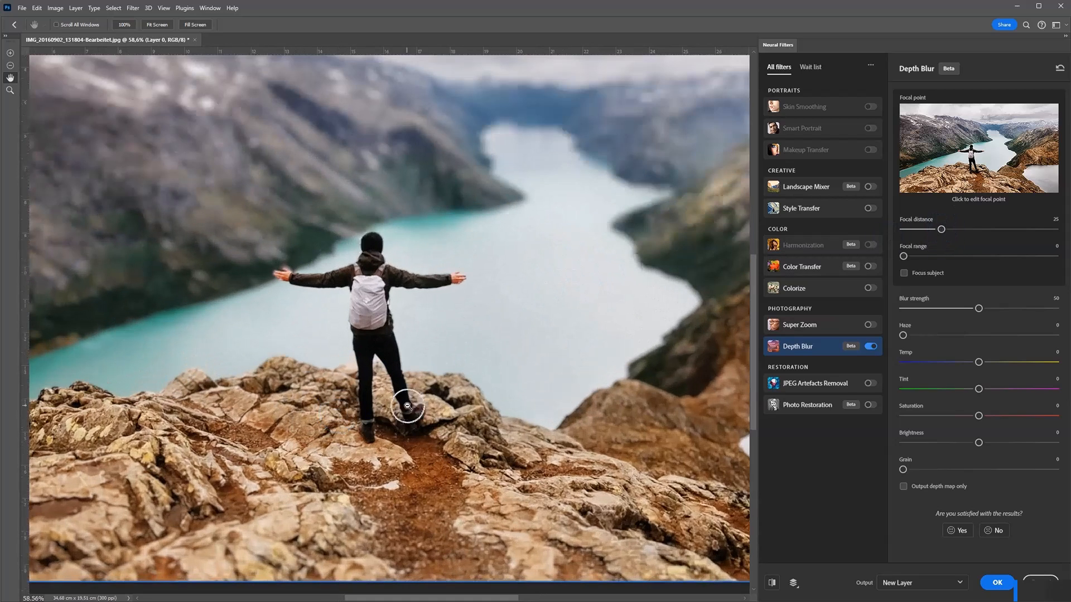
scroll(387, 412, down, 1)
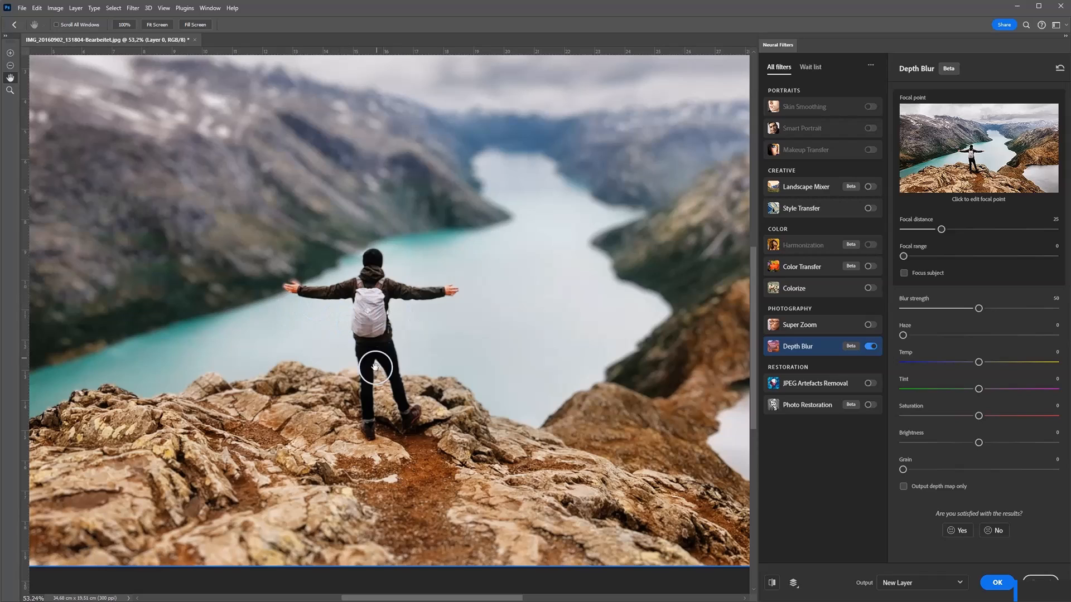
drag(980, 311, 977, 311)
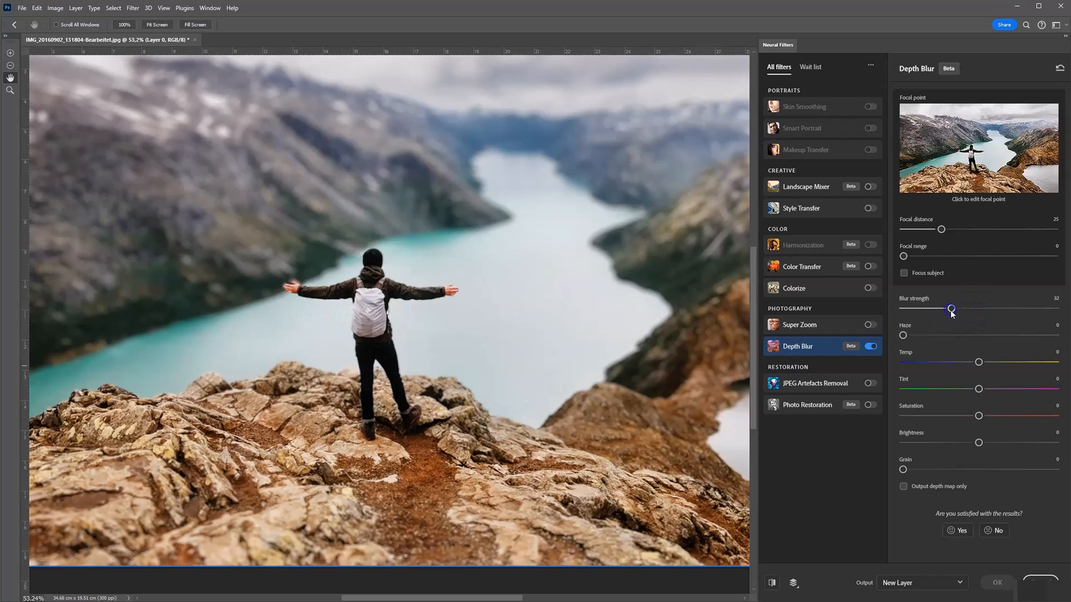
scroll(375, 310, down, 4)
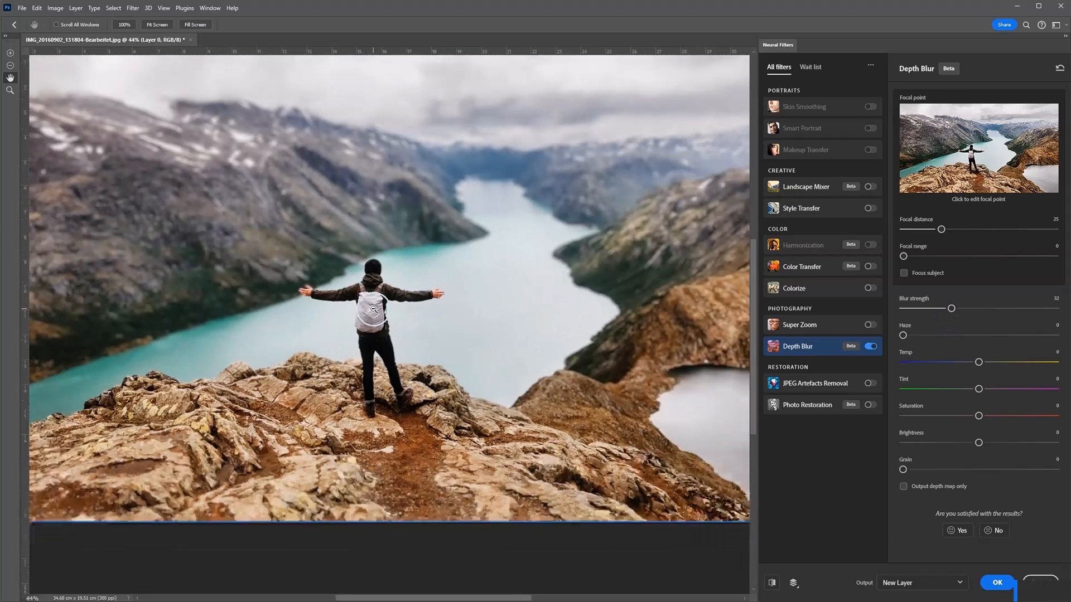
scroll(371, 334, up, 3)
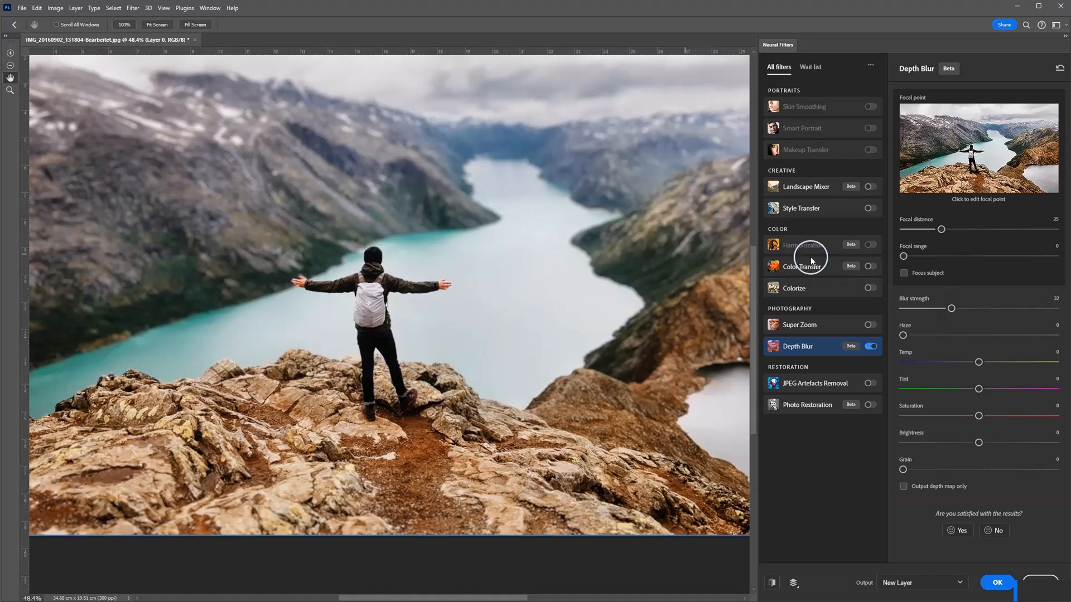
Step: Try Depth Blur strengths of 20 and 17 on the hiker photo, and settle on 23
drag(962, 308, 945, 309)
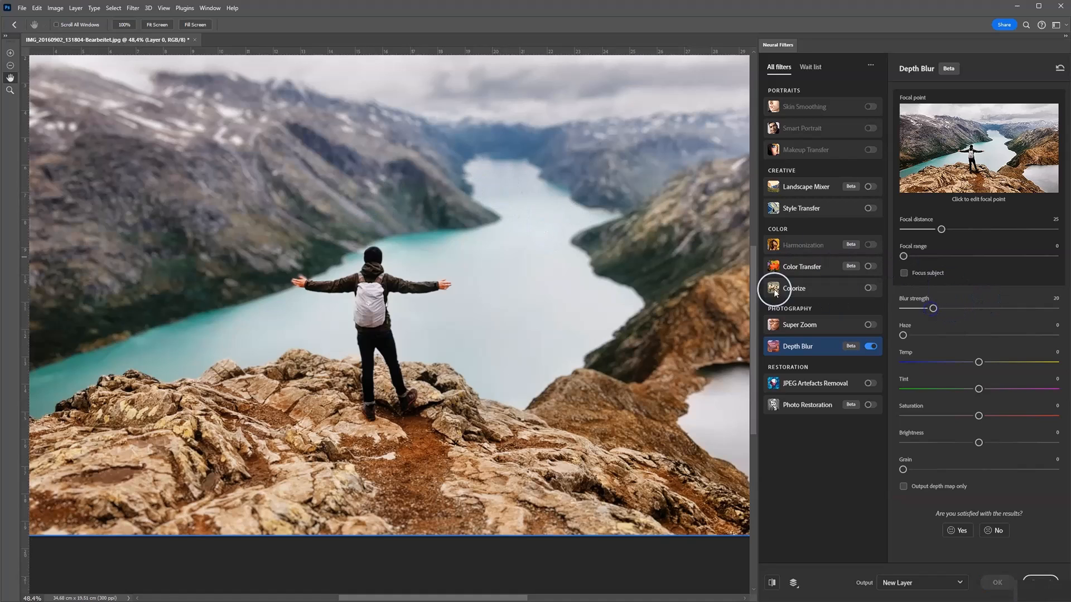
alt+scroll(418, 299, down, 2)
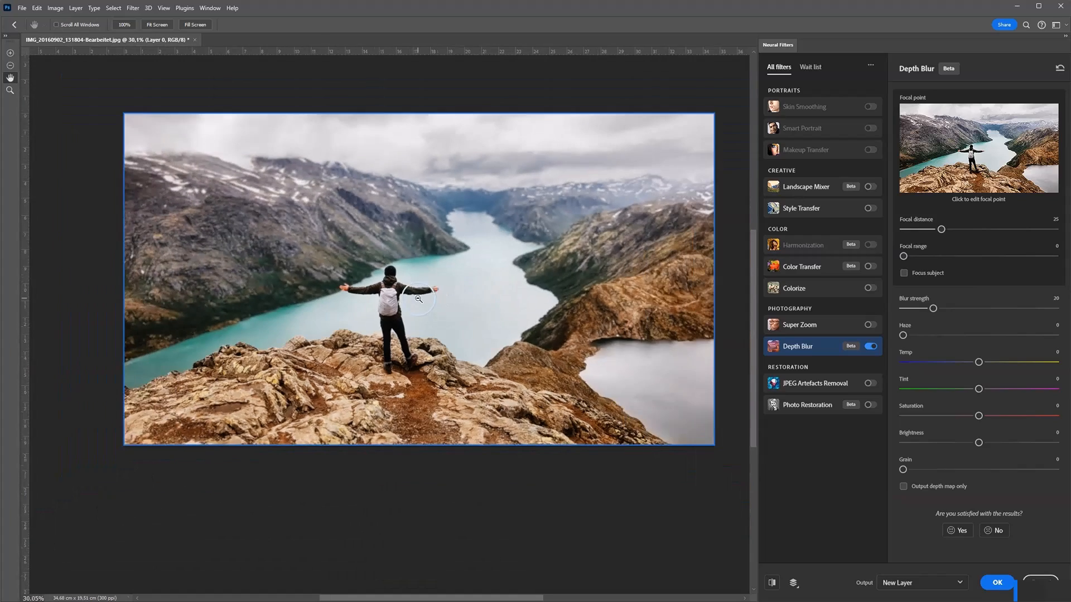
scroll(465, 300, up, 2)
scroll(465, 300, down, 2)
scroll(502, 334, up, 2)
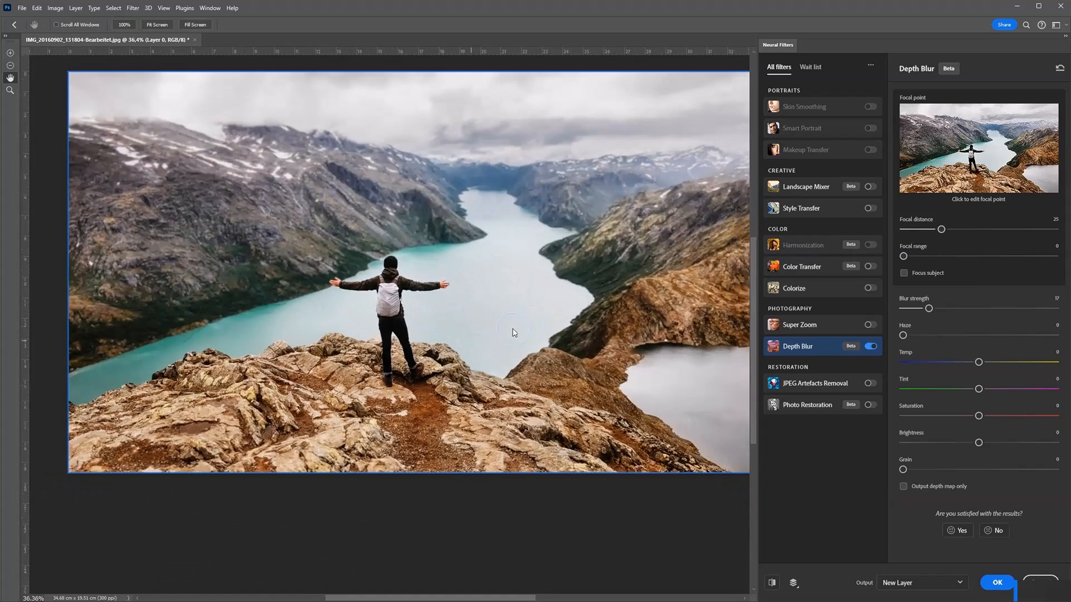
scroll(514, 353, down, 1)
scroll(585, 321, up, 2)
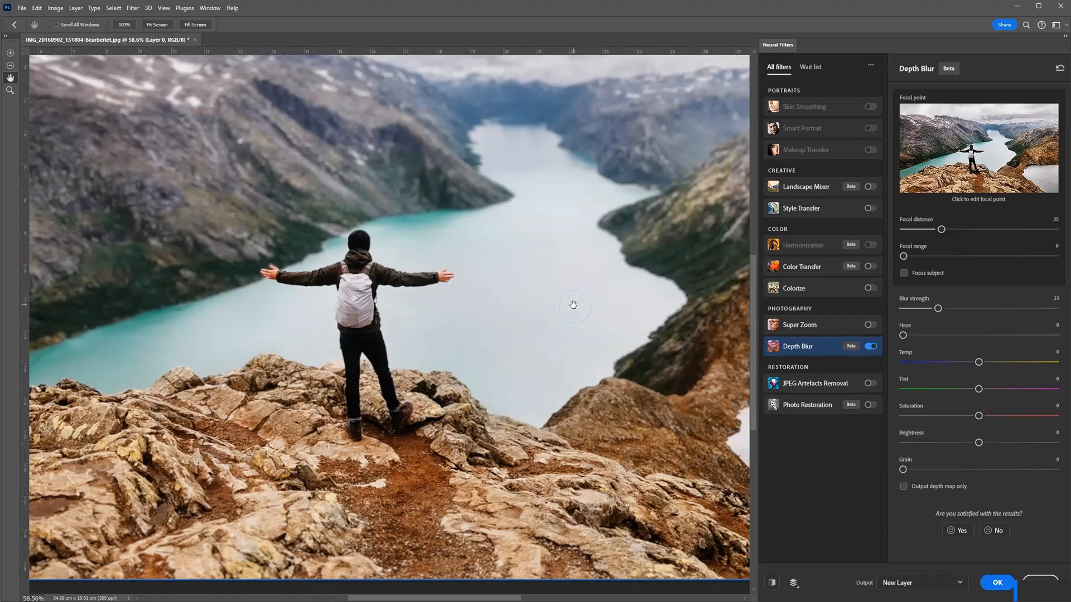
scroll(572, 304, up, 1)
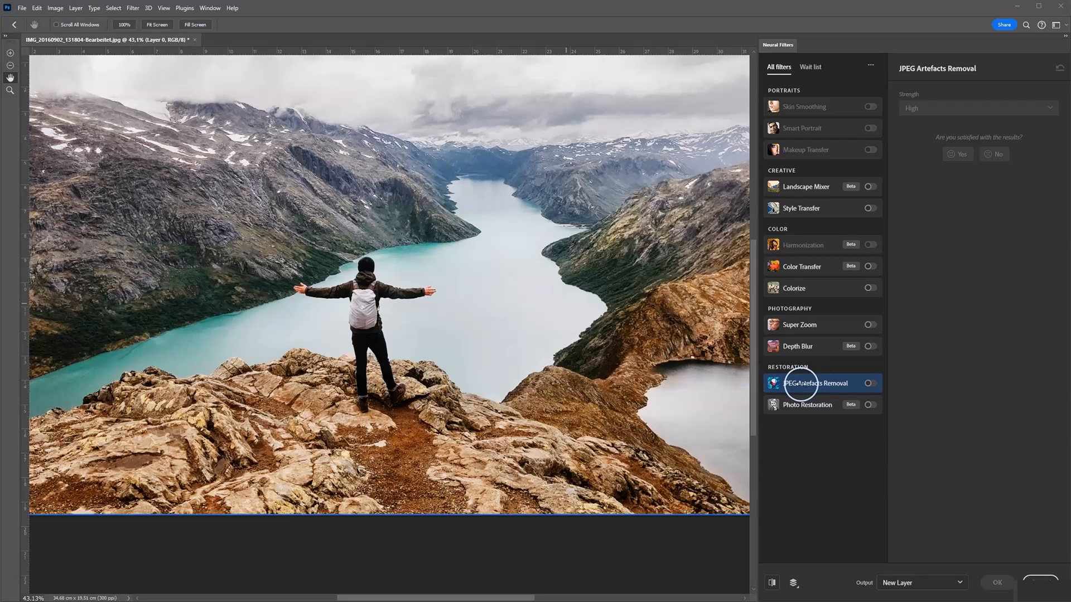
Step: View the descriptions of the JPEG Artefacts Removal and Photo Restoration filters
mouse_move(811, 385)
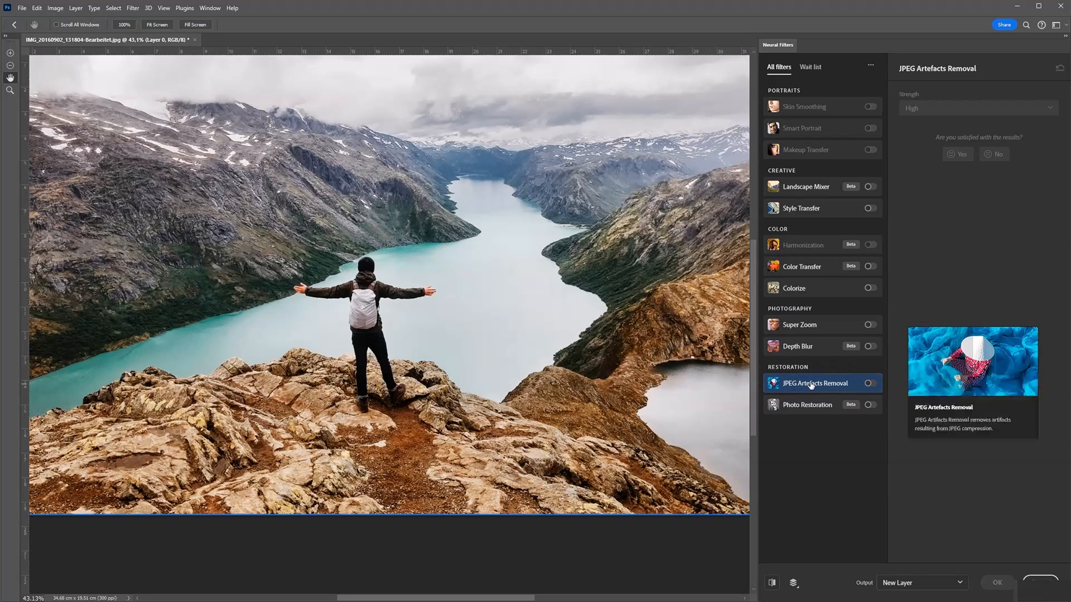
click(786, 411)
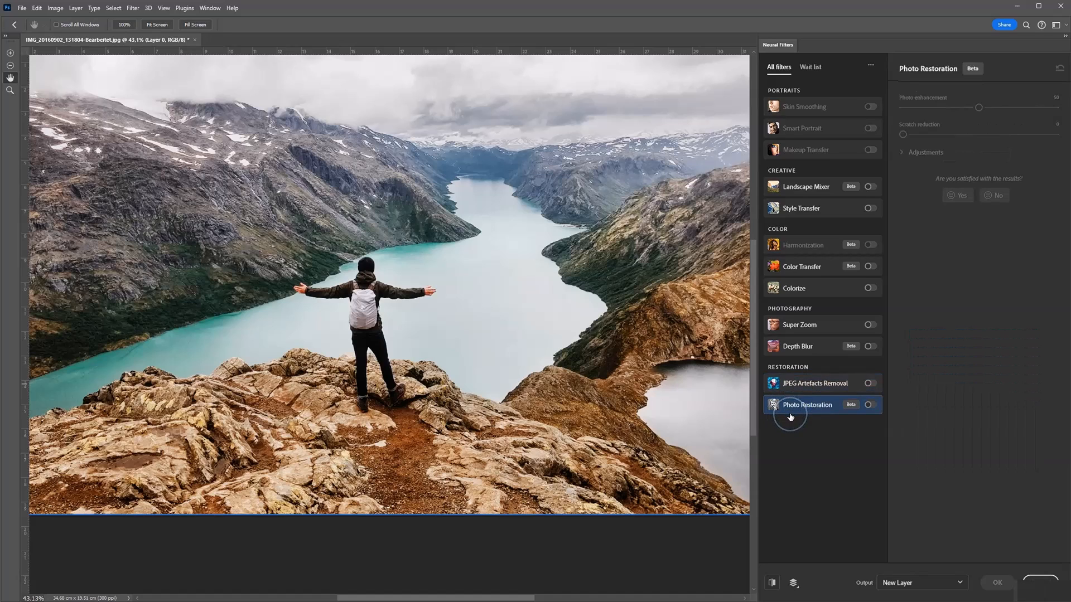
click(790, 415)
mouse_move(790, 415)
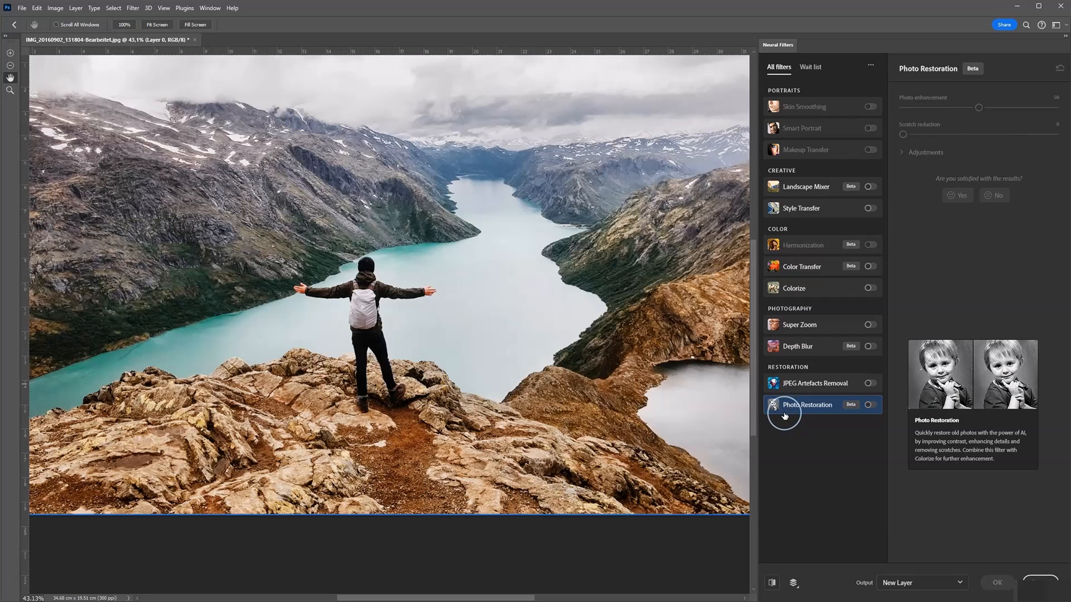